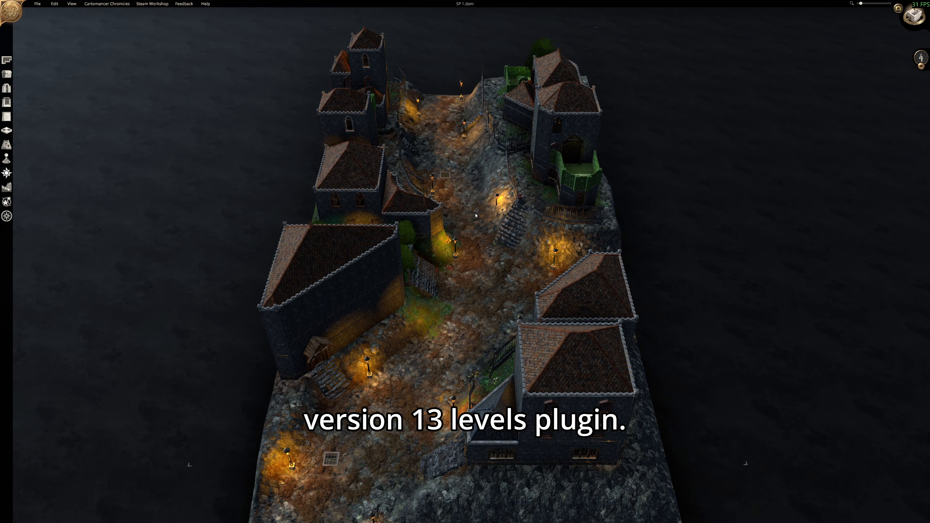
Look over the hillside town map from several angles and distances.
mouse_move(475, 215)
left_mouse_down()
mouse_move(512, 222)
mouse_move(462, 206)
left_mouse_up()
left_click_drag(607, 155, 731, 124)
scroll(421, 218, "down", 2)
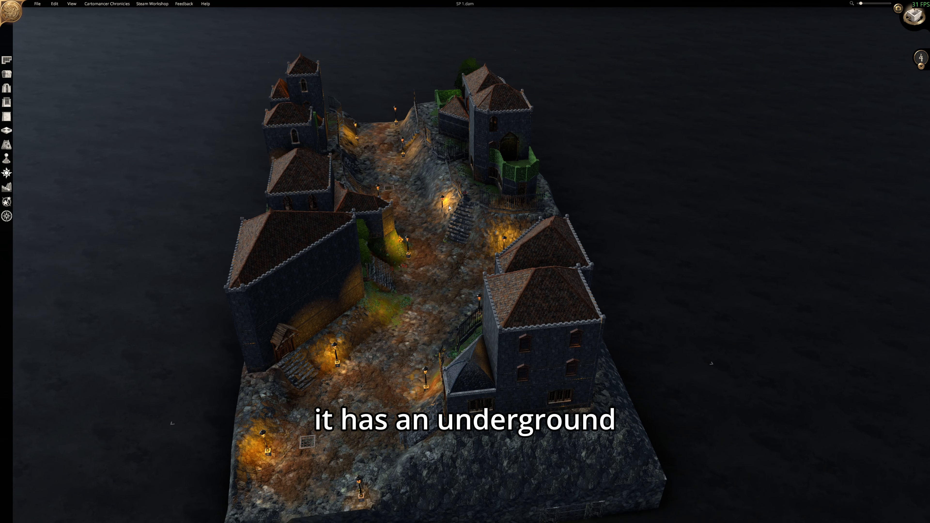
left_click_drag(392, 335, 450, 228)
scroll(449, 228, "down", 2)
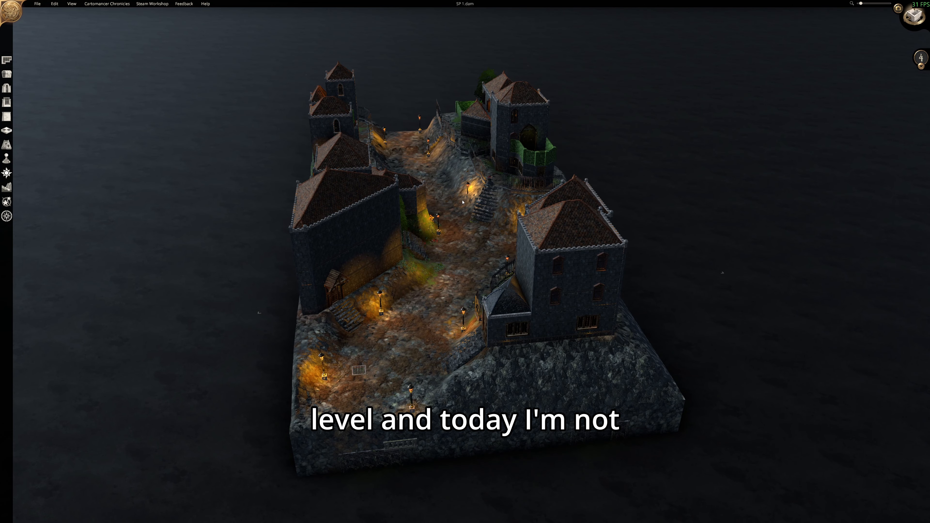
scroll(462, 201, "up", 3)
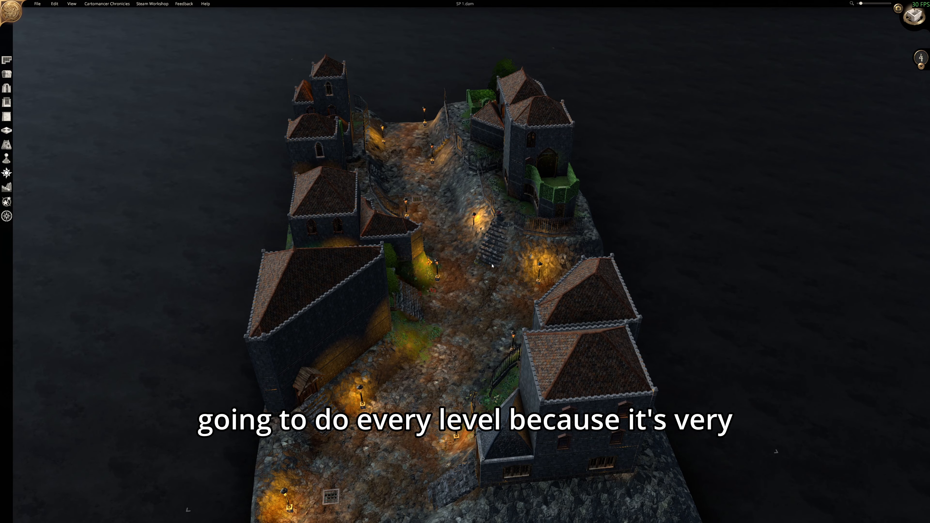
scroll(485, 272, "down", 2)
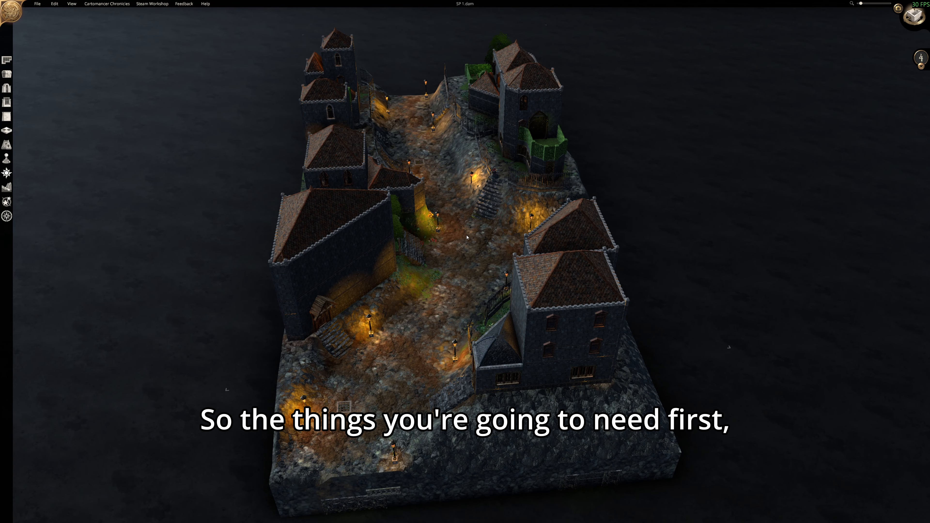
left_click_drag(458, 235, 420, 252)
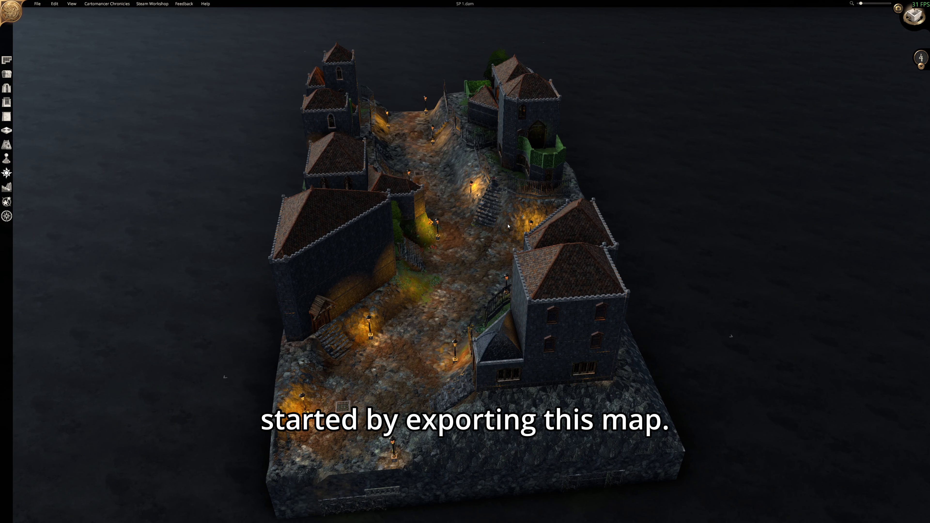
Start a map export with the format Foundry Export and the perspective Orthographic (top-down).
left_click(43, 6)
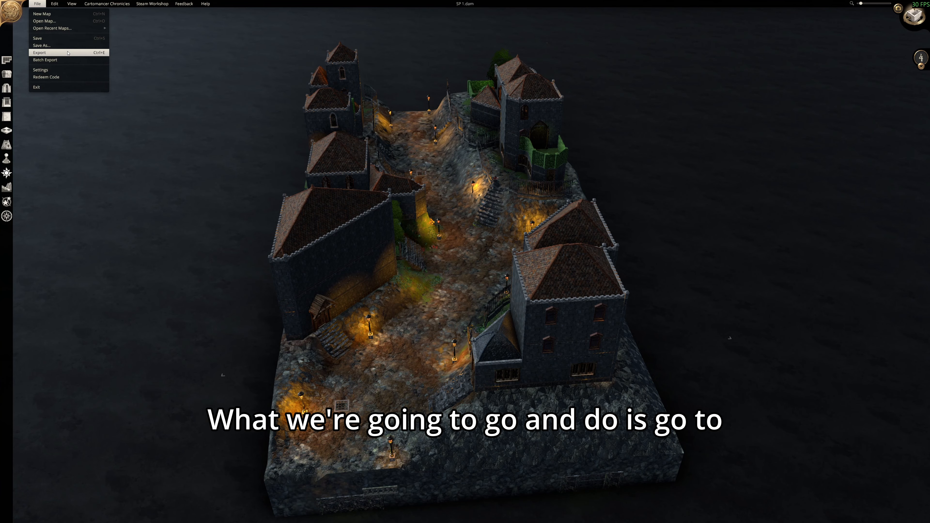
left_click(67, 53)
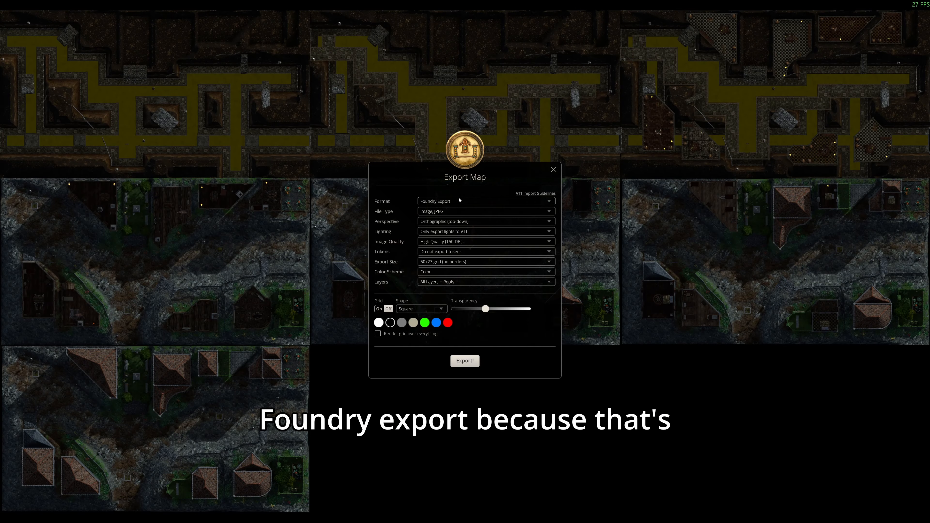
left_click(460, 201)
left_click(448, 216)
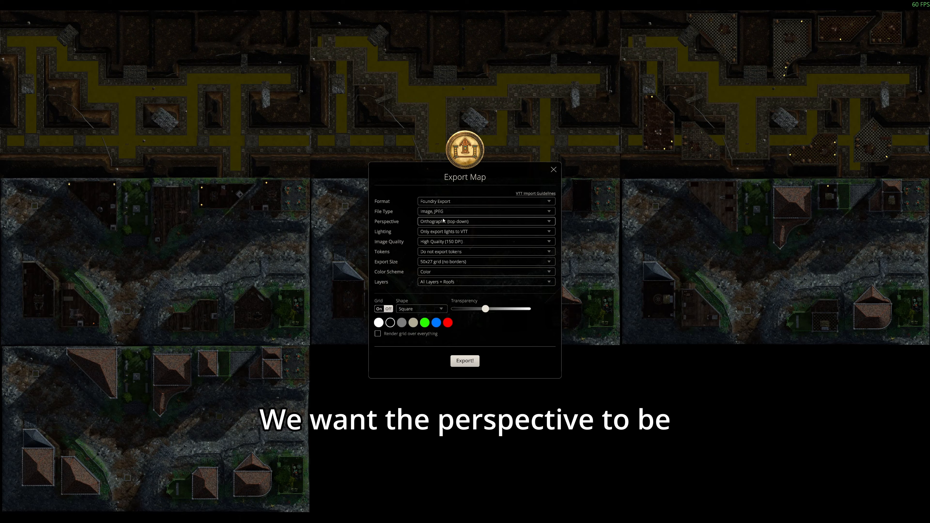
left_click(443, 220)
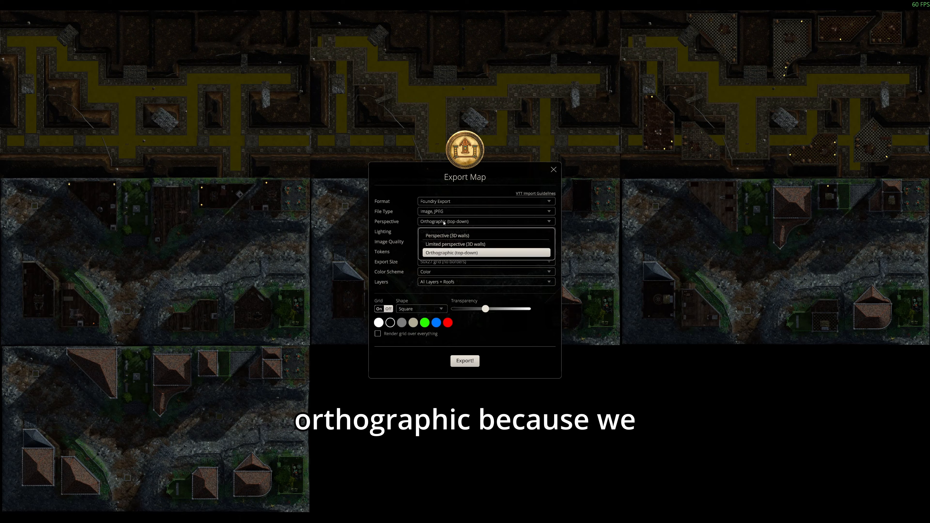
left_click(443, 222)
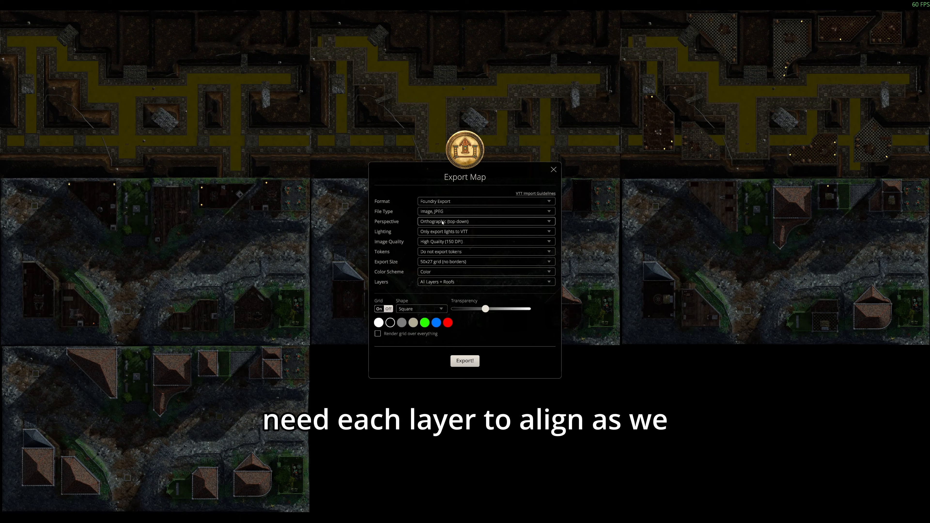
Set the export lighting to Only export lights to VTT and export the map.
left_click(435, 232)
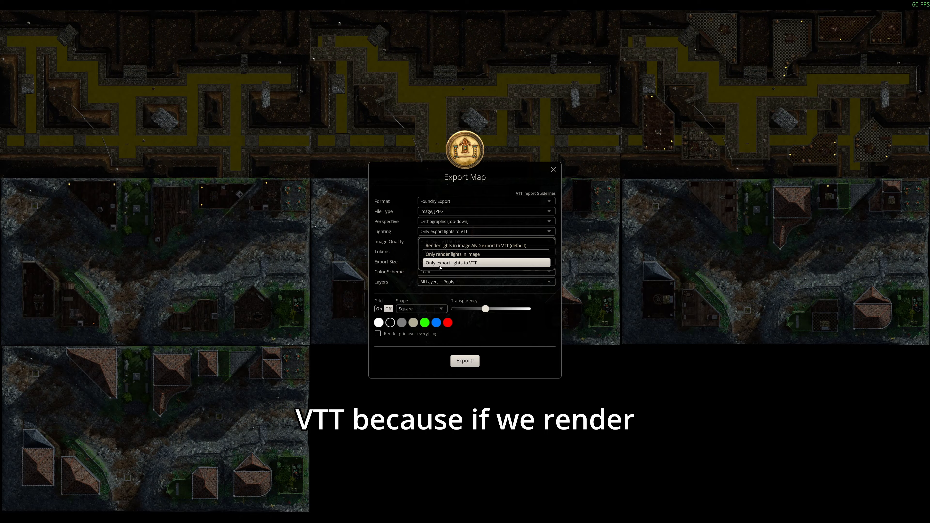
left_click(451, 255)
left_click(451, 231)
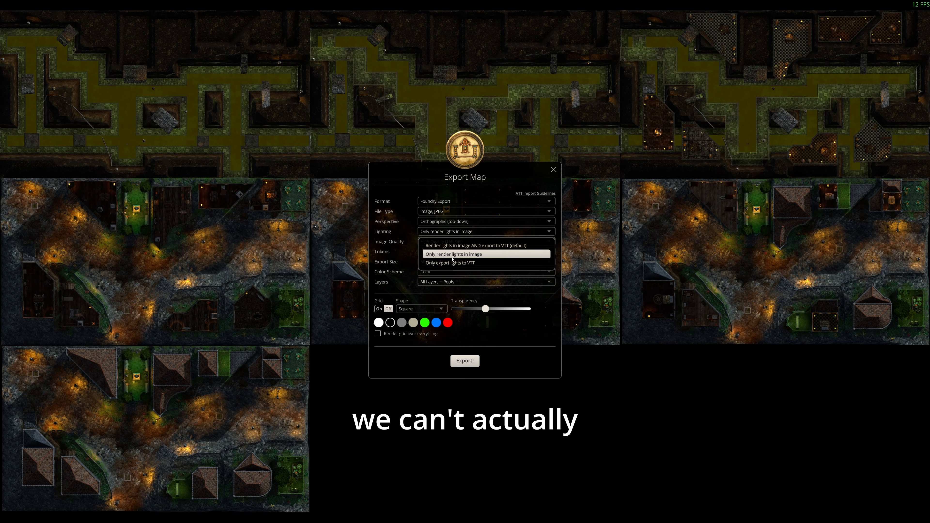
left_click(452, 262)
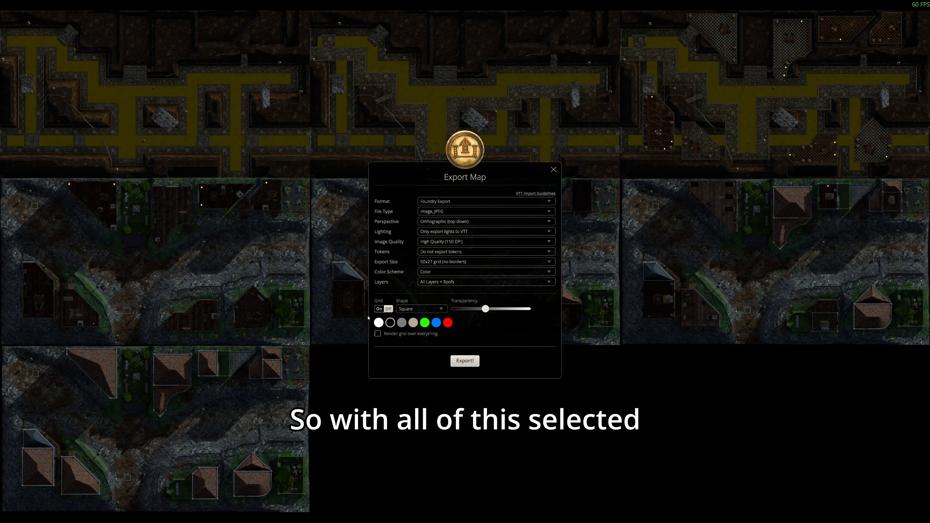
left_click(472, 361)
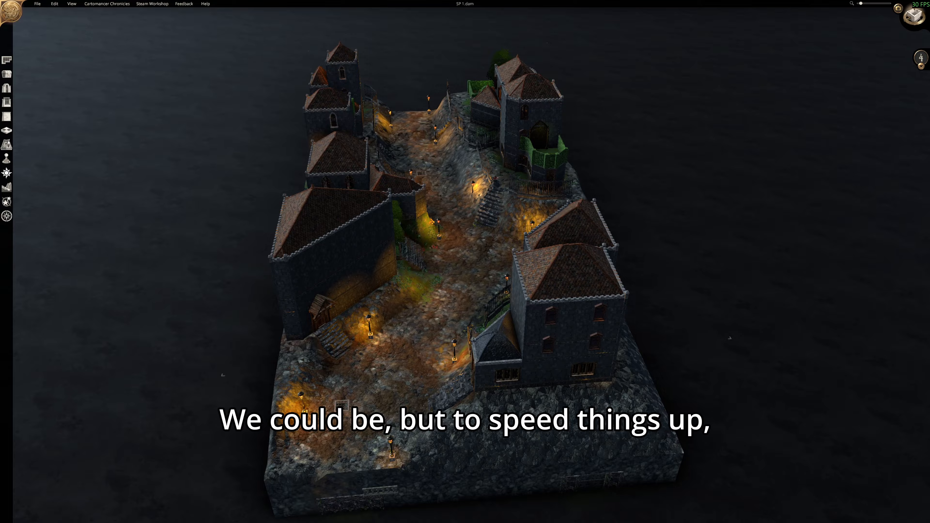
Change the map's terrain type to Green Screen Background.
left_click(8, 188)
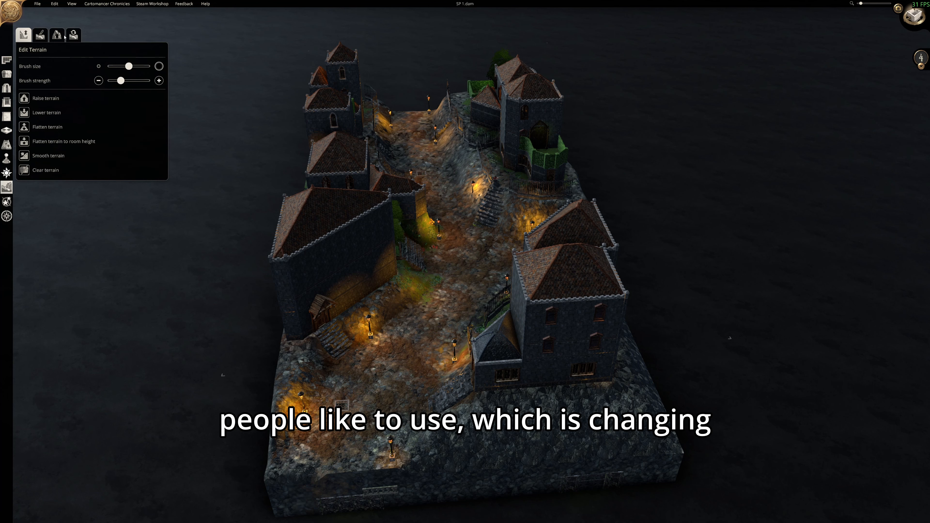
left_click(73, 35)
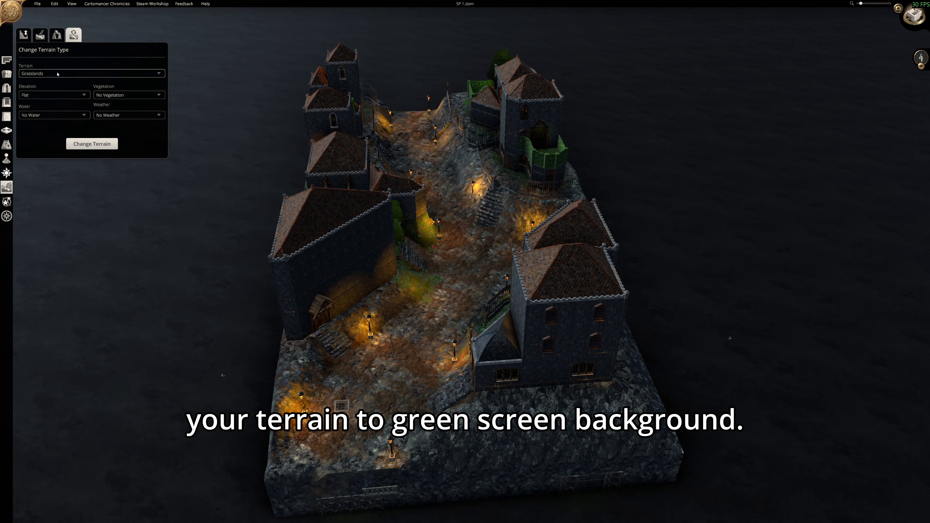
left_click(57, 74)
left_click(99, 105)
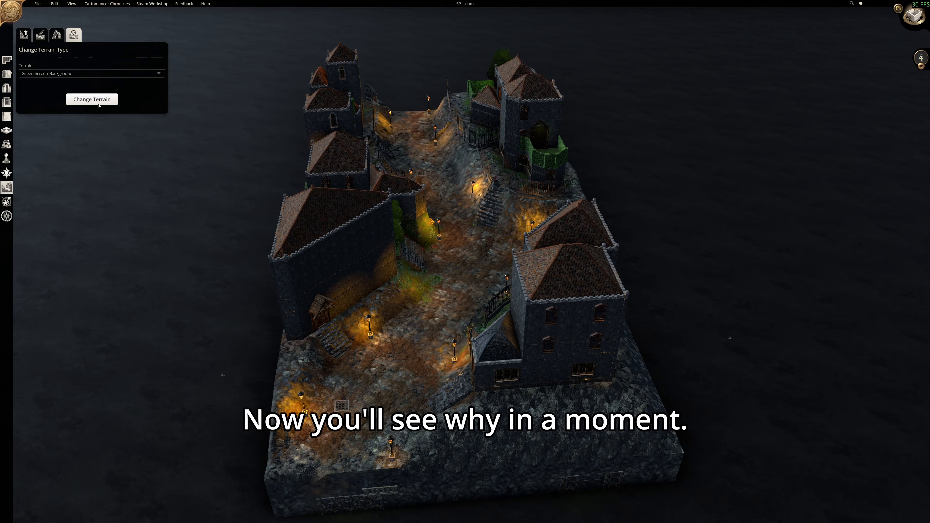
left_click(98, 104)
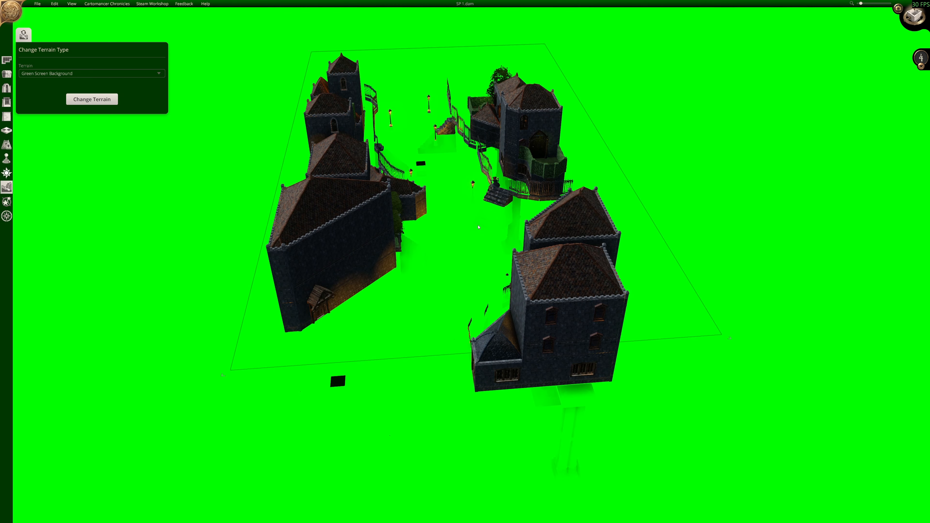
scroll(480, 224, "up", 2)
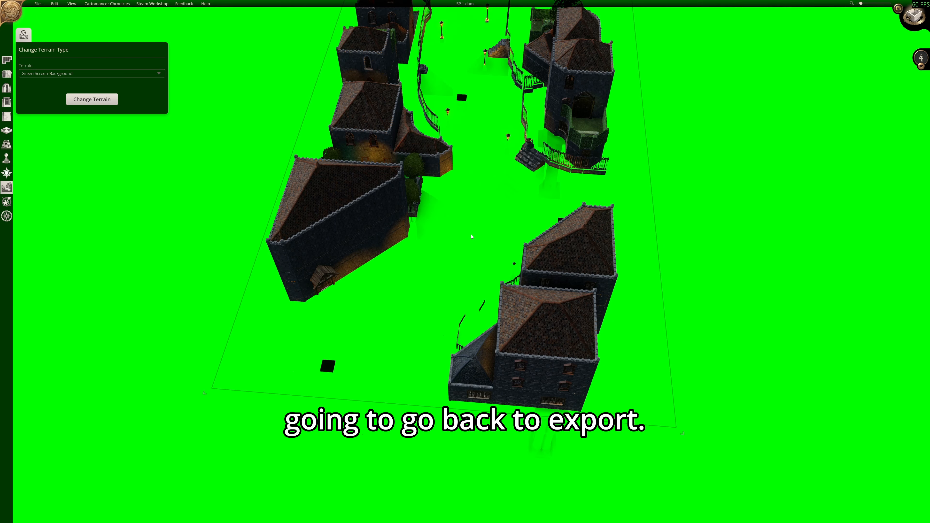
scroll(472, 237, "down", 2)
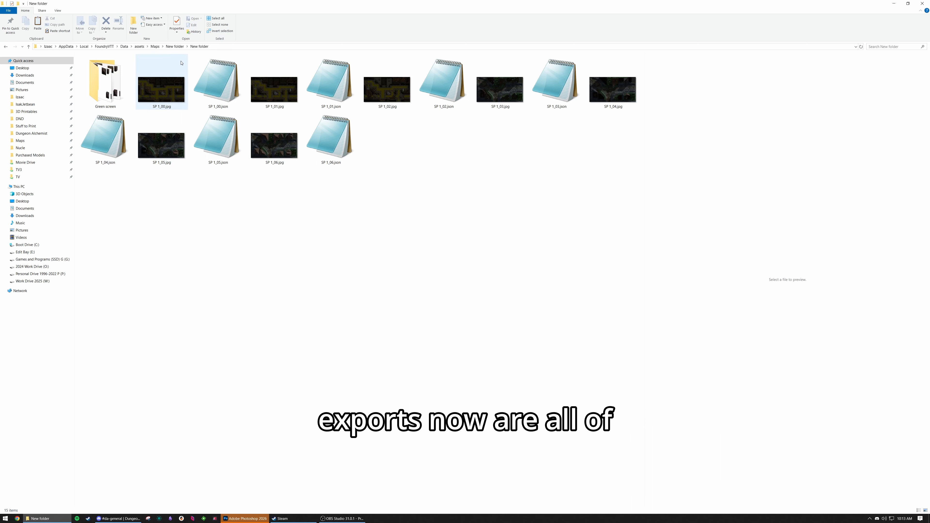
In File Explorer, review the exported level images and JSON files from SP 1_00 to SP 1_06.
left_click(176, 68)
left_click(353, 142, "shift")
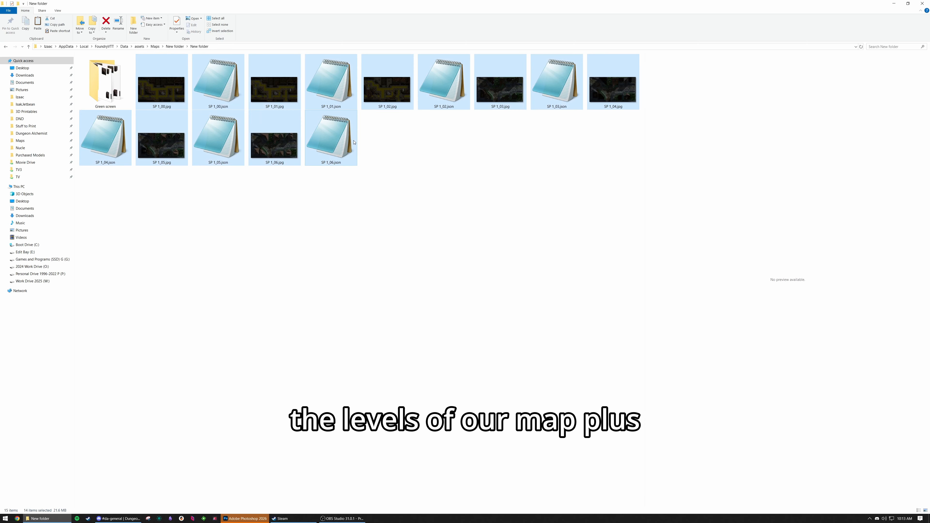
left_click(337, 147)
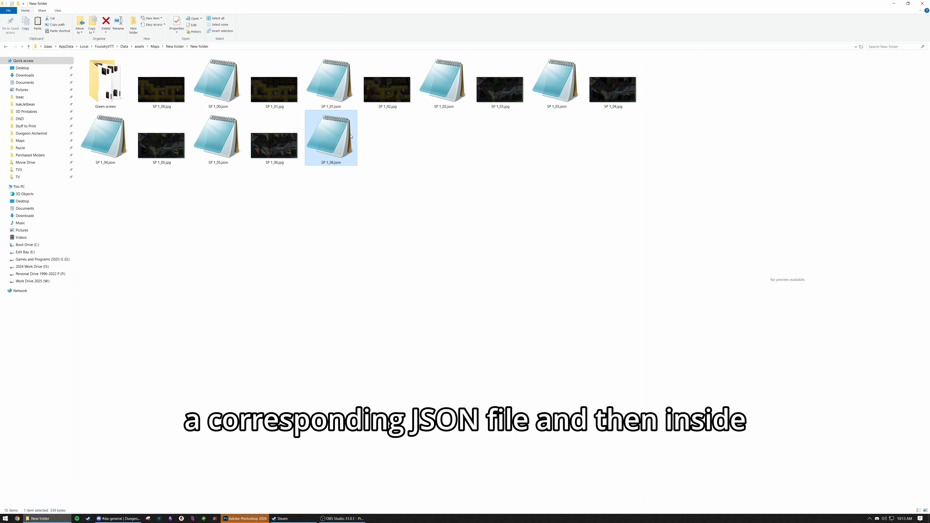
Open the Green screen export folder and delete the nested Green Screen subfolder.
double_click(114, 96)
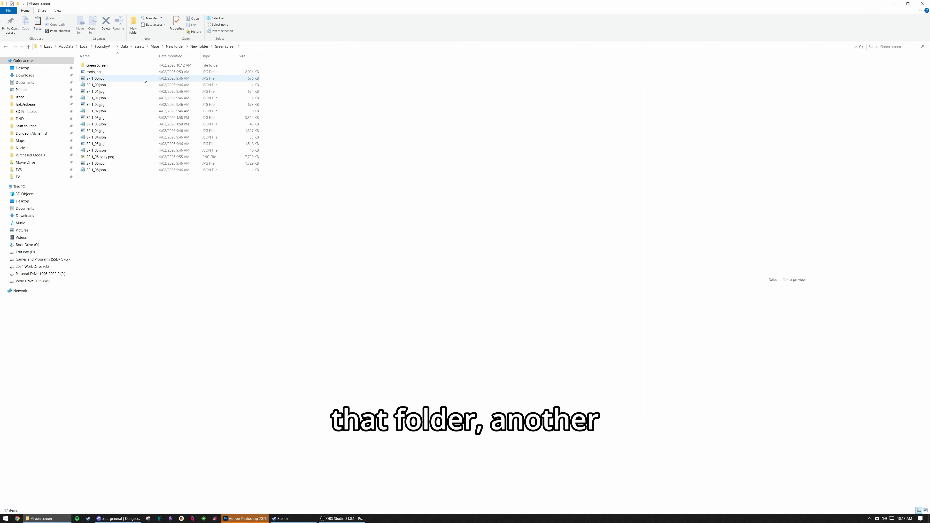
left_click(121, 65)
key("Delete")
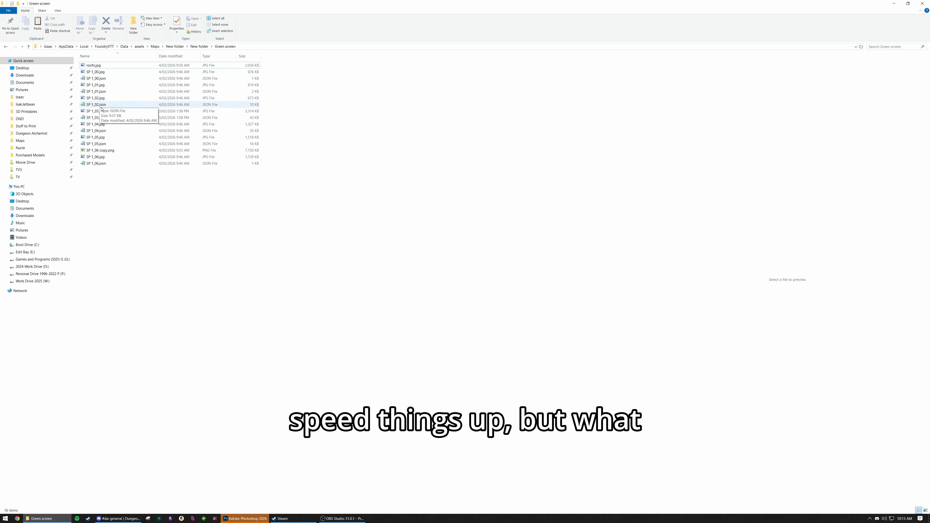
Compare the parent folder's exported files with those in the Green screen folder and preview SP 1_04.jpg there.
key("alt+Left")
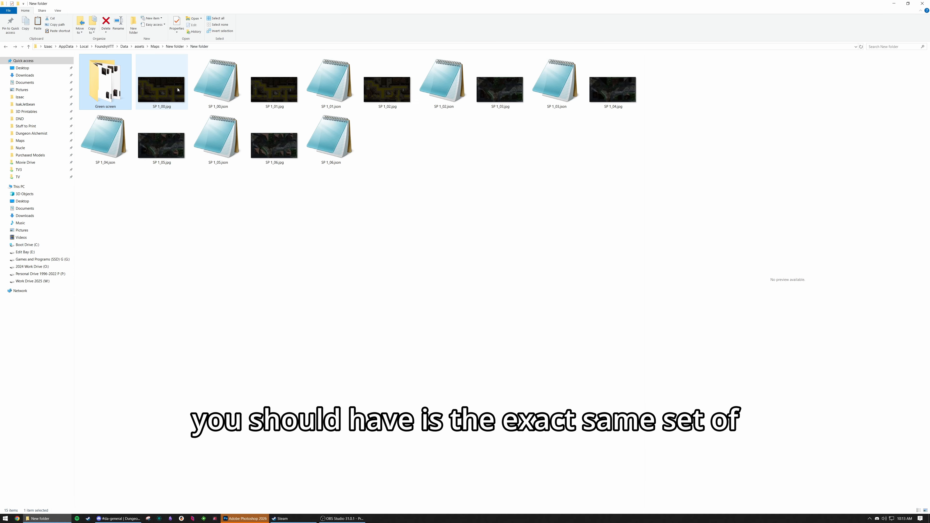
left_click(178, 90)
left_click(330, 139, "shift")
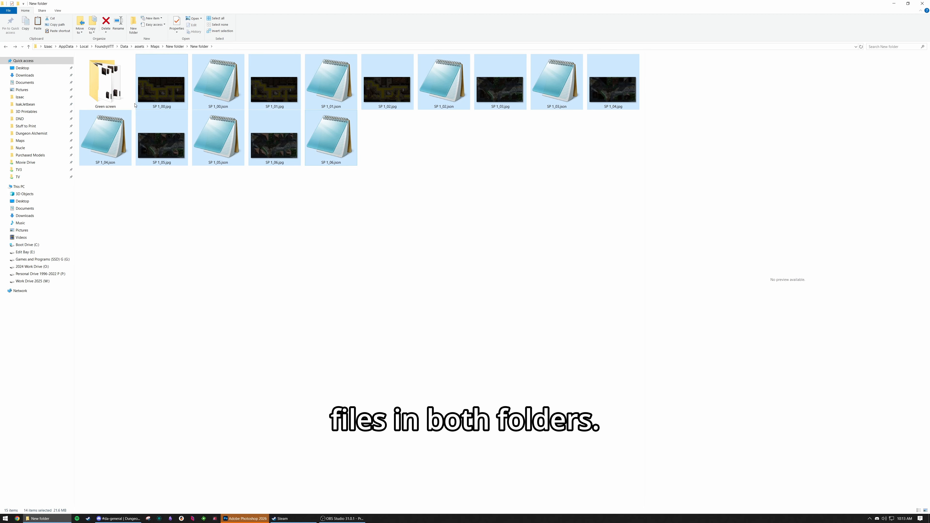
double_click(99, 96)
left_click(165, 125)
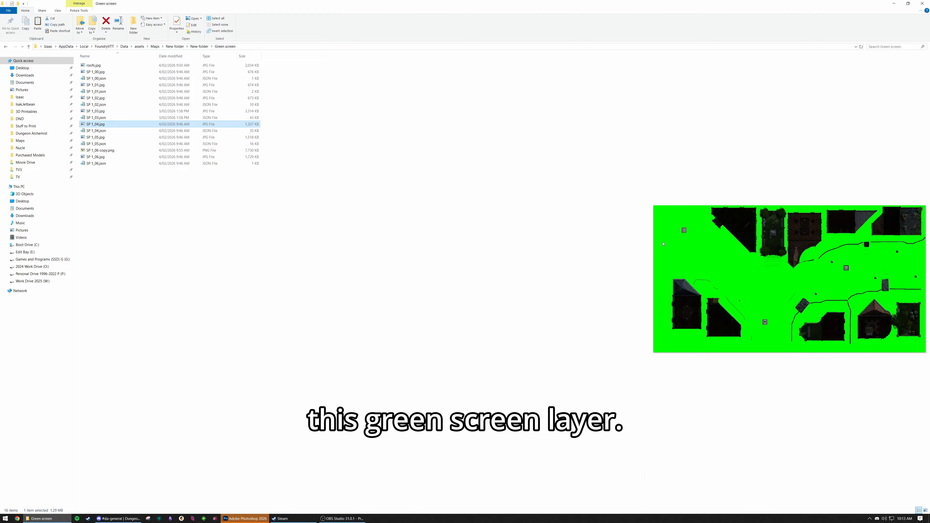
Open the roof-level image SP 1_06.jpg from the Green screen folder in Photoshop.
left_click(245, 518)
left_click(42, 518)
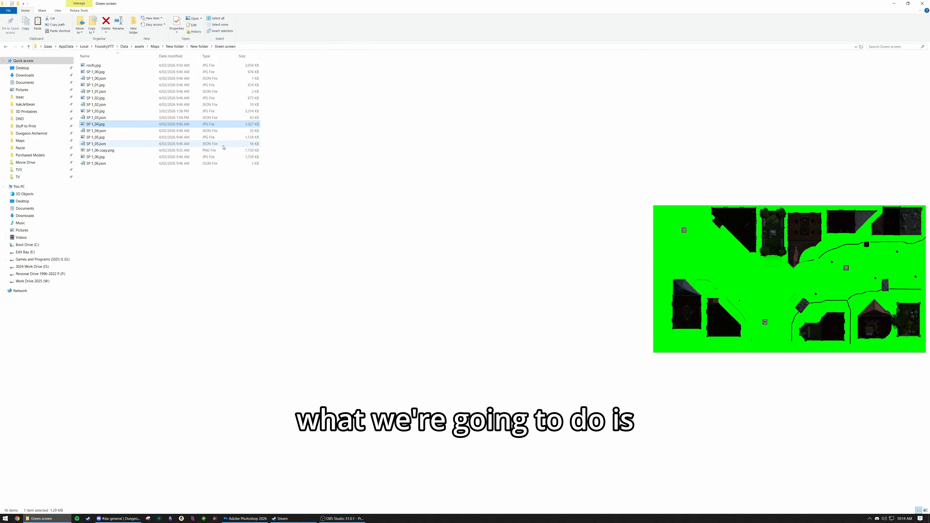
left_click(96, 157)
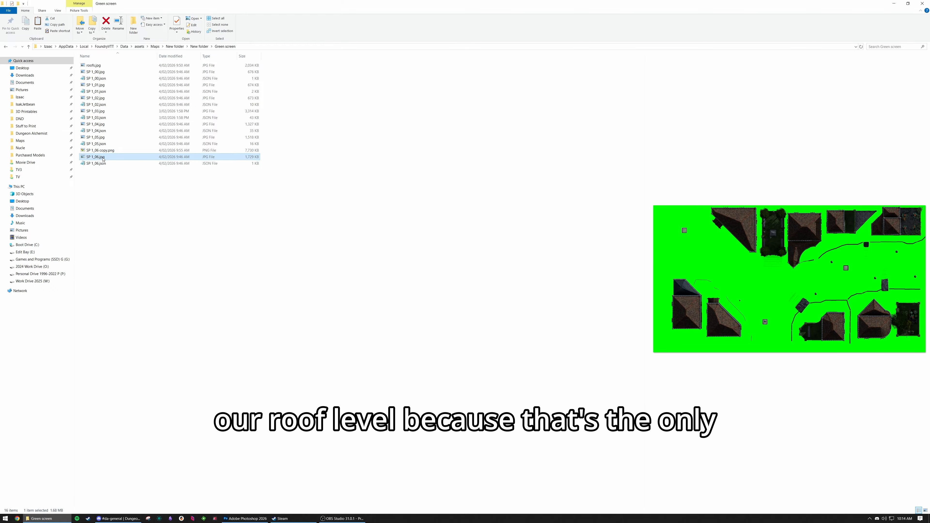
left_click_drag(102, 159, 276, 521)
left_click_drag(269, 520, 313, 342)
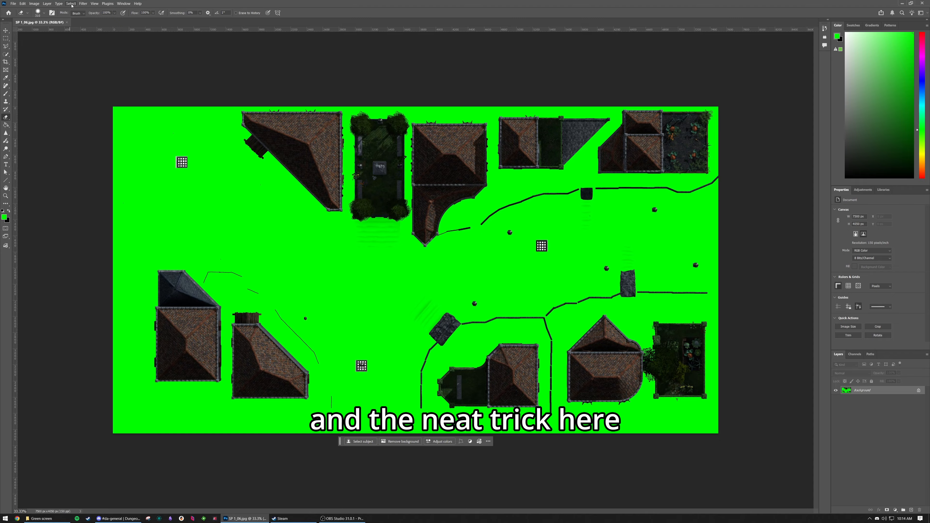
Select the green background of the roof image with Color Range, using sampled colors and a fuzziness of 200.
left_click(72, 4)
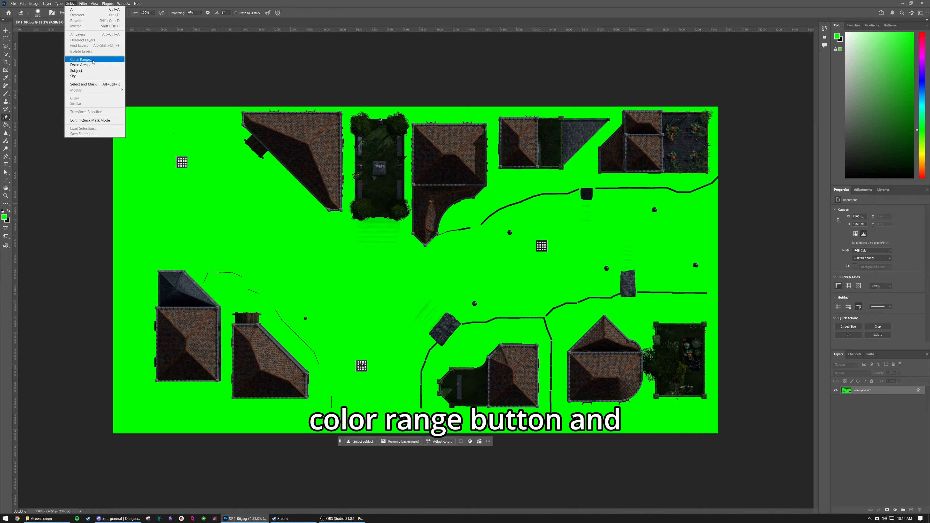
left_click(82, 59)
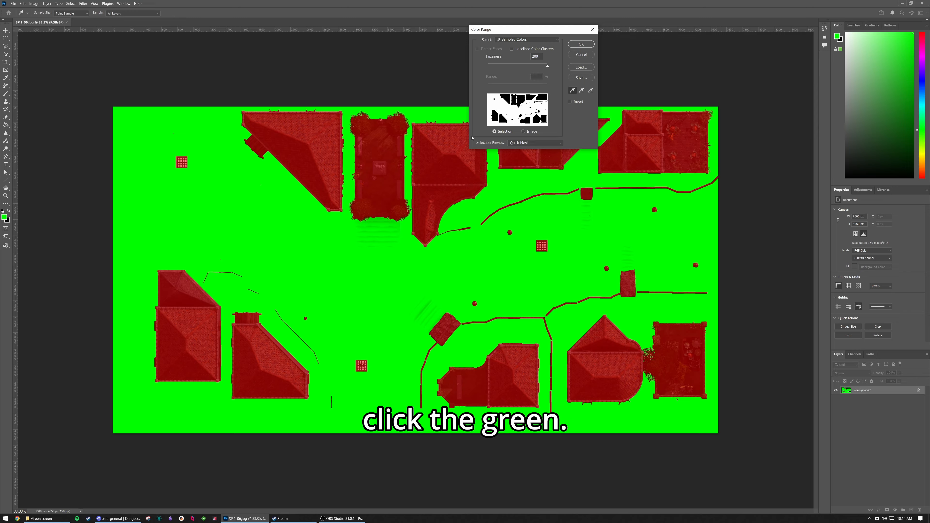
mouse_move(548, 70)
left_mouse_down()
mouse_move(487, 67)
mouse_move(548, 71)
left_mouse_up()
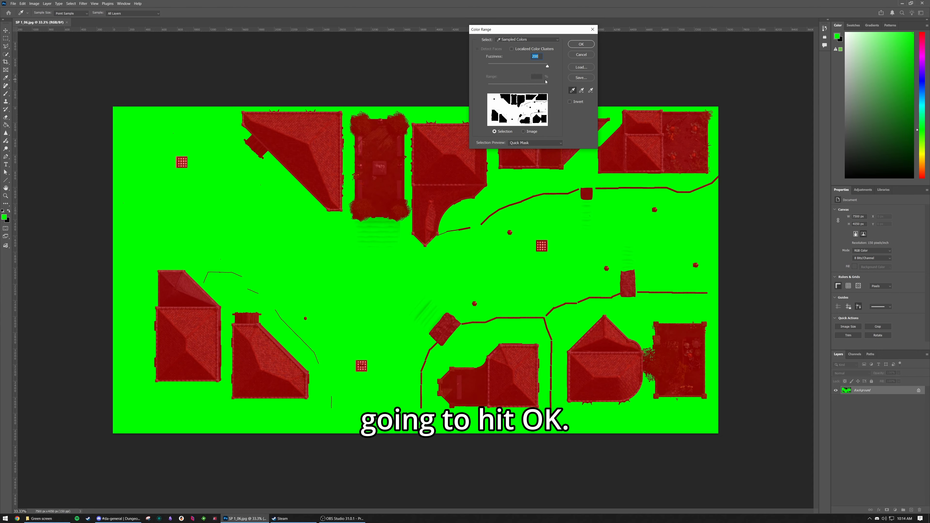
key("Return")
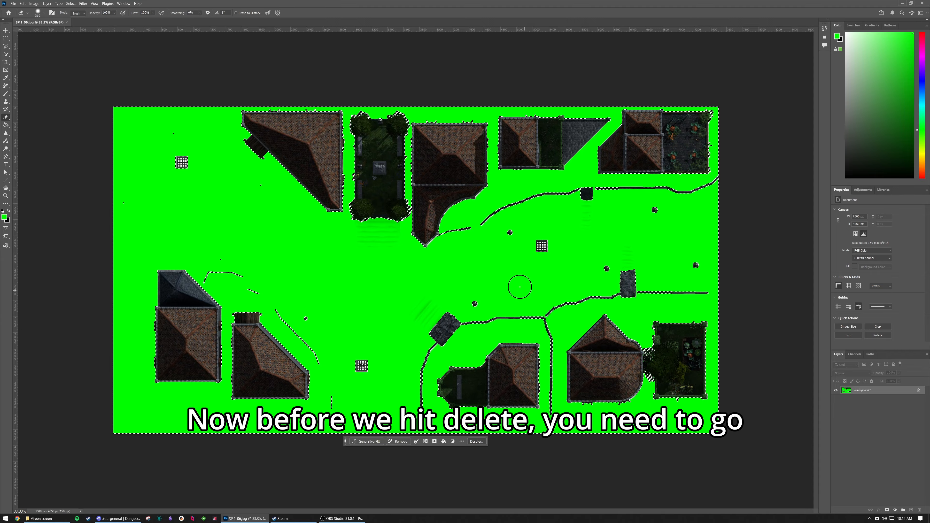
Unlock the Background layer, delete the selected green area to transparency, and clear the selection.
left_click(918, 390)
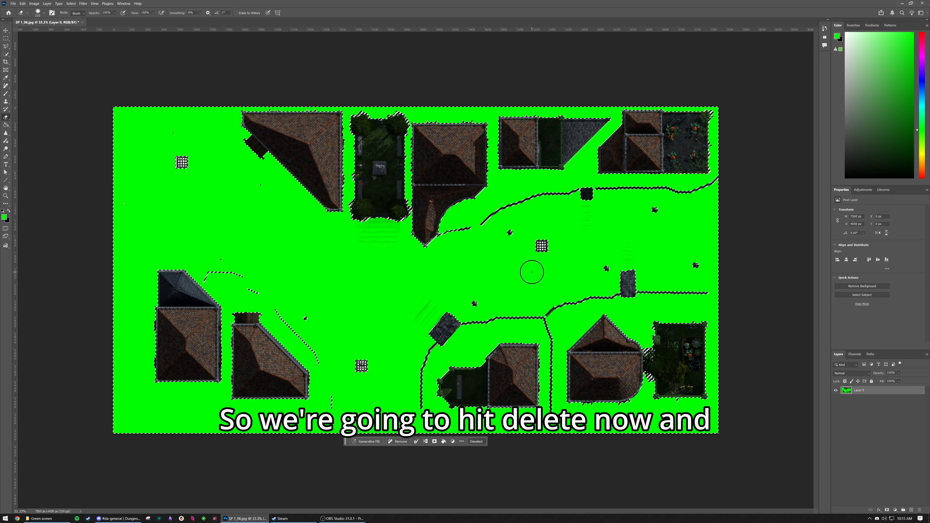
key("m")
key("Delete")
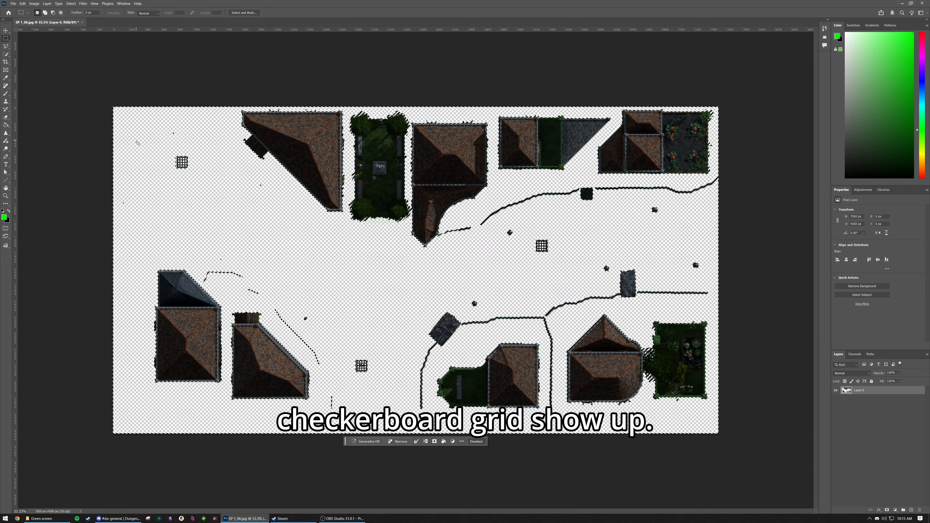
key("ctrl+d")
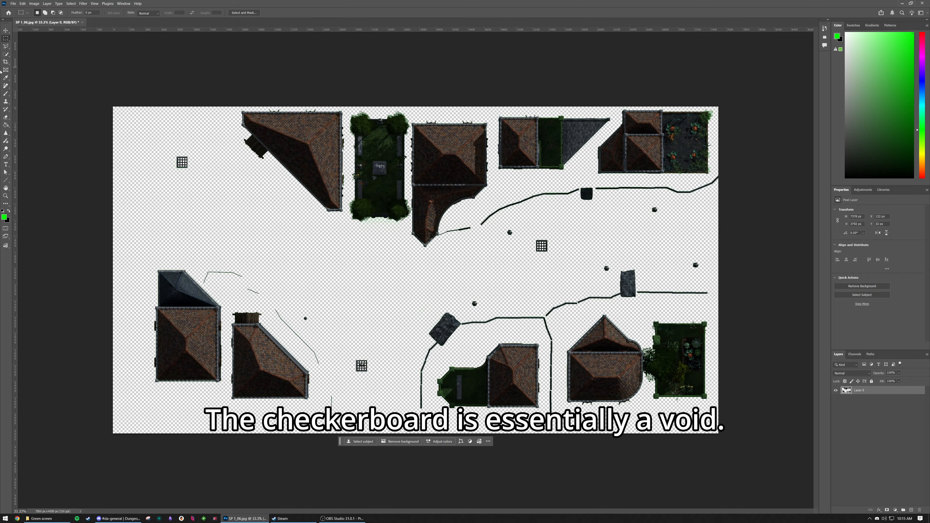
Erase the fences, grates and stone structures in the middle of the map, and undo the soft-edged stroke across the lower garden.
key("e")
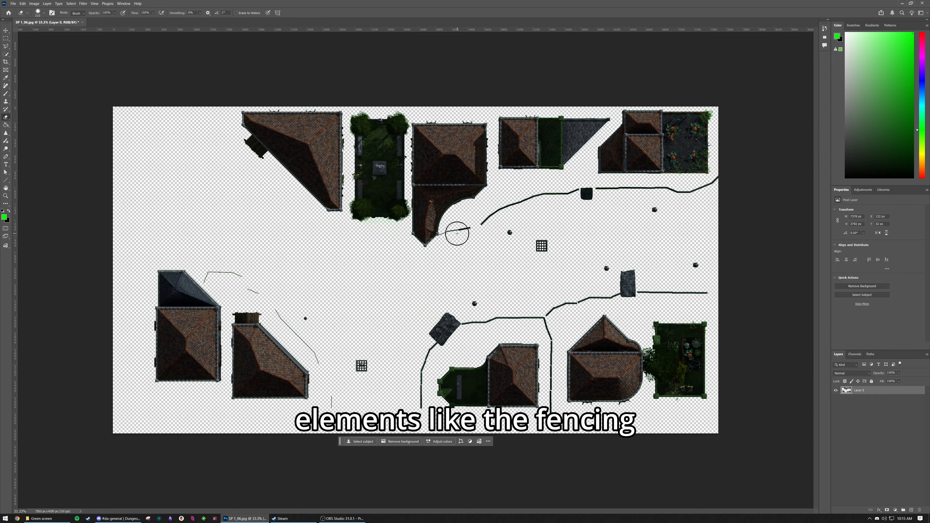
mouse_move(490, 220)
left_mouse_down()
mouse_move(518, 210)
mouse_move(616, 235)
mouse_move(629, 287)
left_mouse_up()
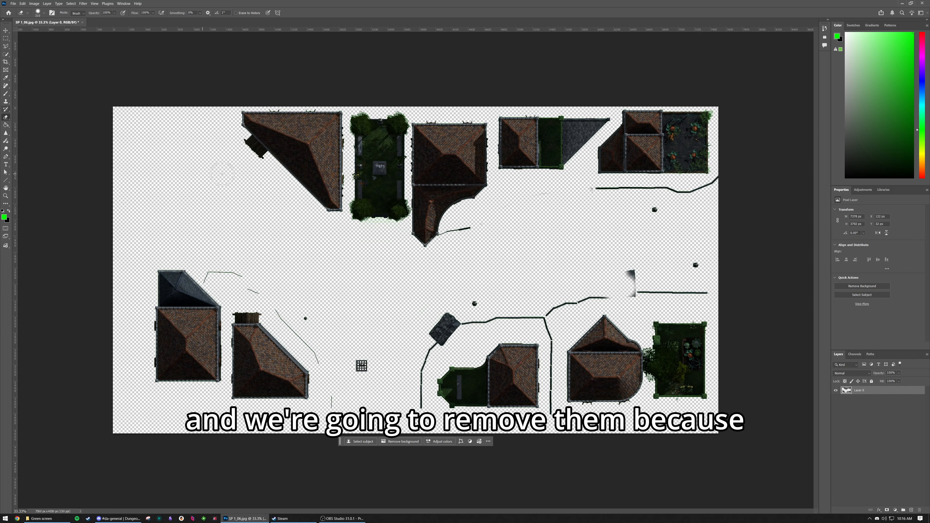
left_click_drag(445, 326, 422, 403)
mouse_move(438, 322)
left_mouse_down()
mouse_move(442, 365)
mouse_move(476, 363)
mouse_move(459, 419)
left_mouse_up()
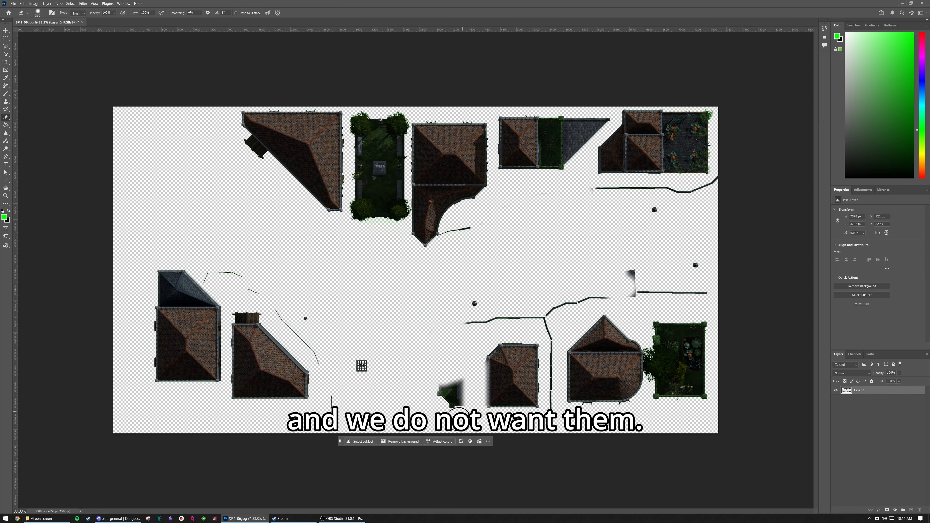
key("ctrl+z")
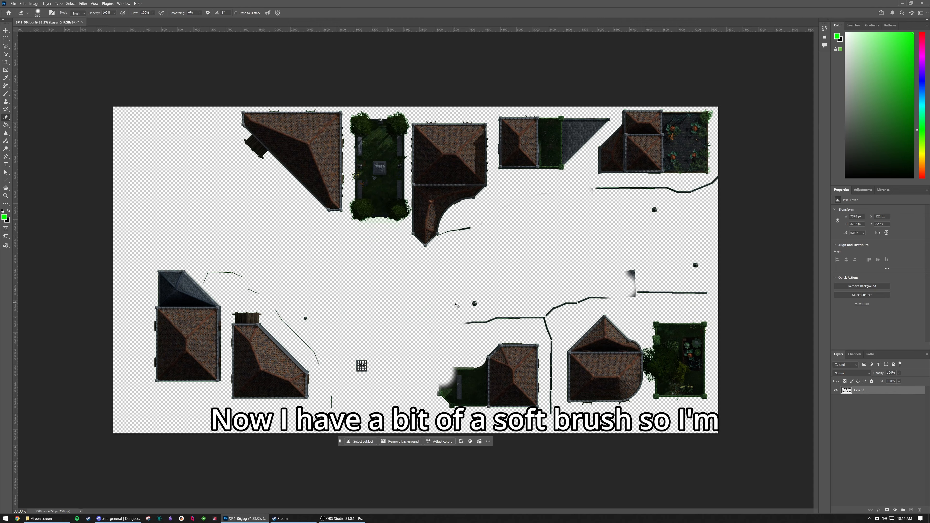
Increase the eraser brush's hardness and erase the gardens, remaining fences and grey slate roof sections, leaving clean straight edges on the tiled roofs.
right_click(456, 305)
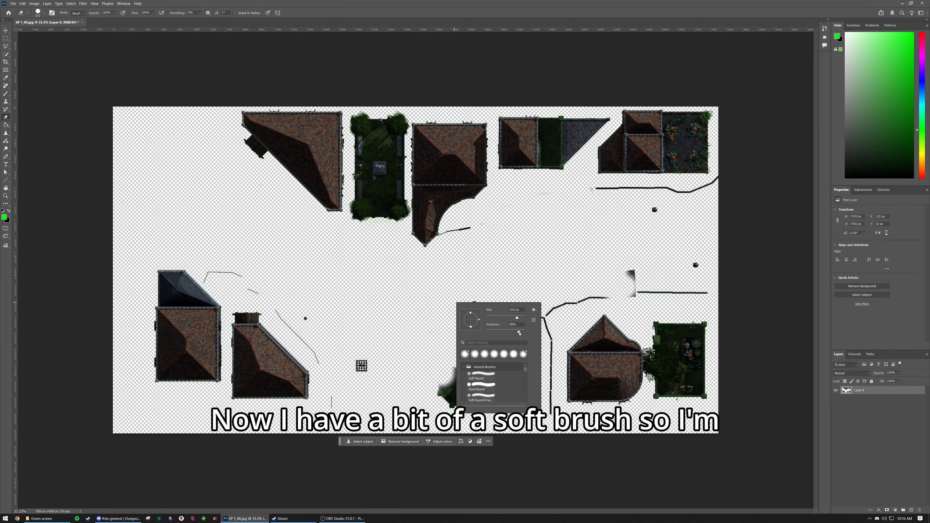
key("Return")
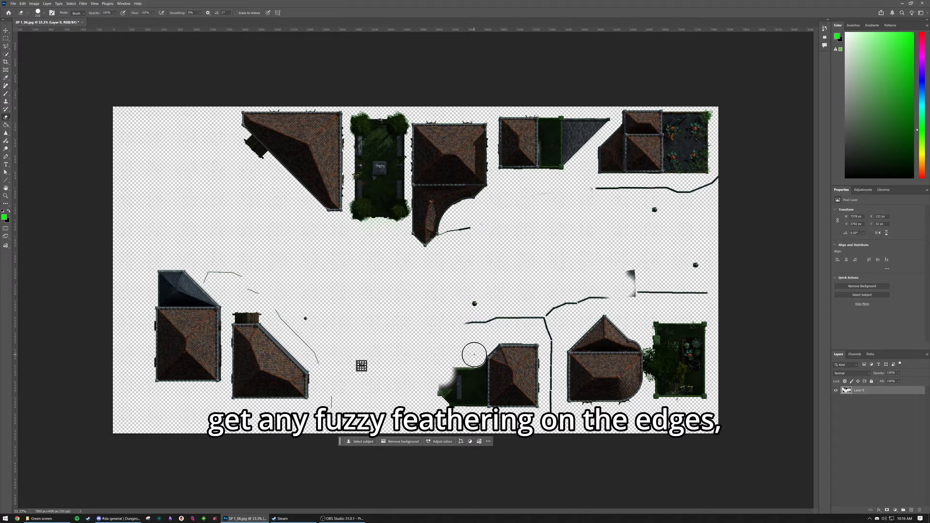
left_click_drag(474, 356, 459, 416)
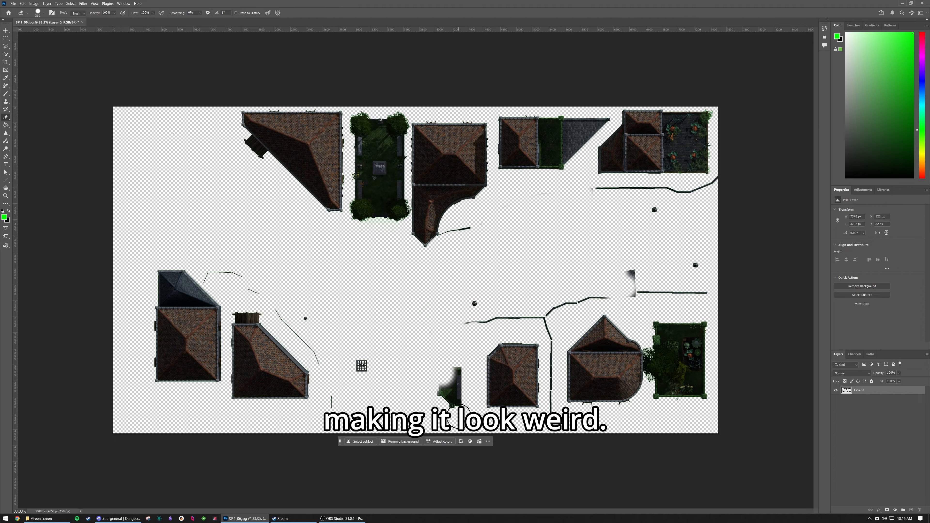
mouse_move(459, 417)
left_mouse_down()
mouse_move(440, 336)
mouse_move(545, 327)
left_mouse_up()
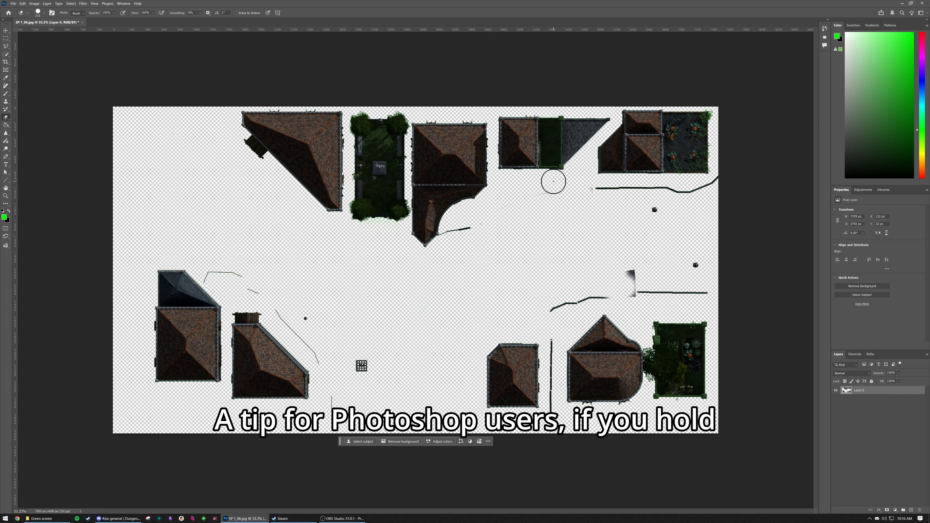
mouse_move(550, 186)
left_mouse_down()
mouse_move(553, 110)
mouse_move(539, 104)
left_mouse_up()
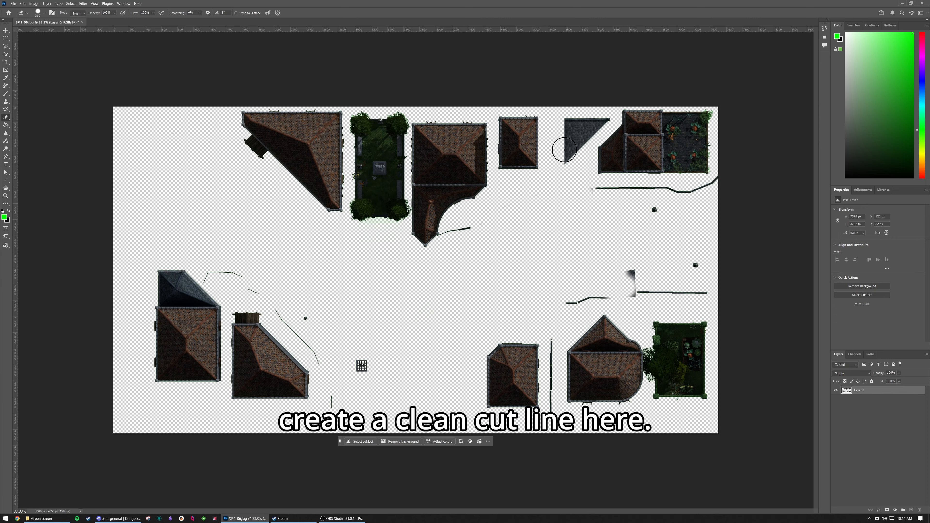
left_click_drag(564, 149, 604, 113)
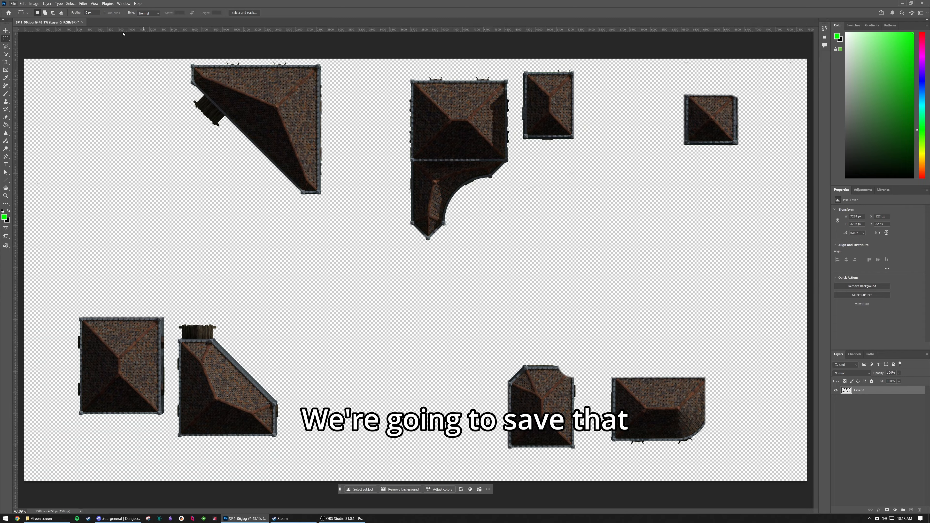
Start saving a copy of the image, and create and open a new folder named Transparent inside Green screen.
key("alt+ctrl+s")
key("ctrl+shift+n")
type("G")
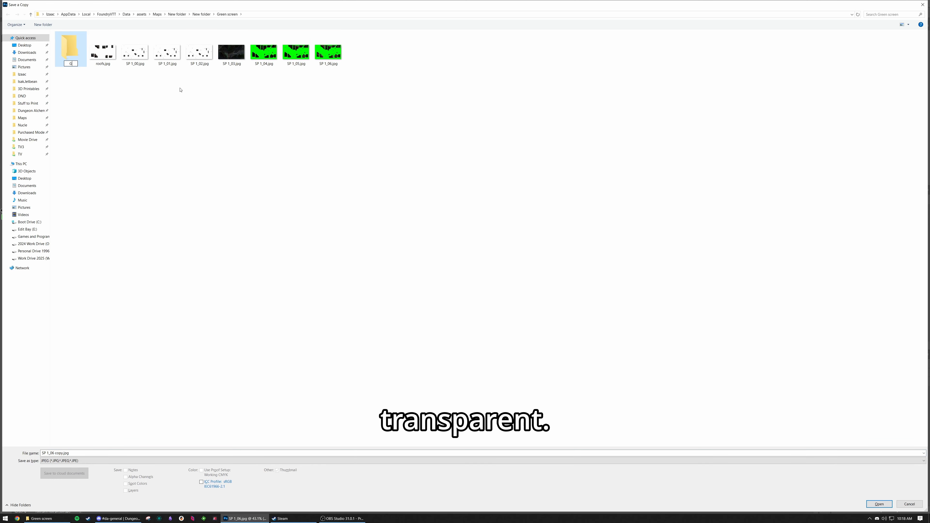
key("BackSpace")
type("Trans")
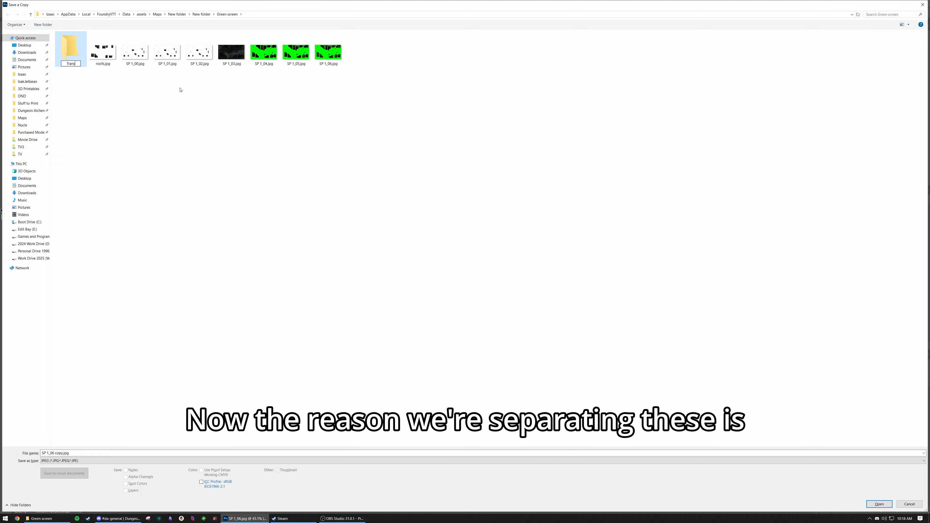
type("parent")
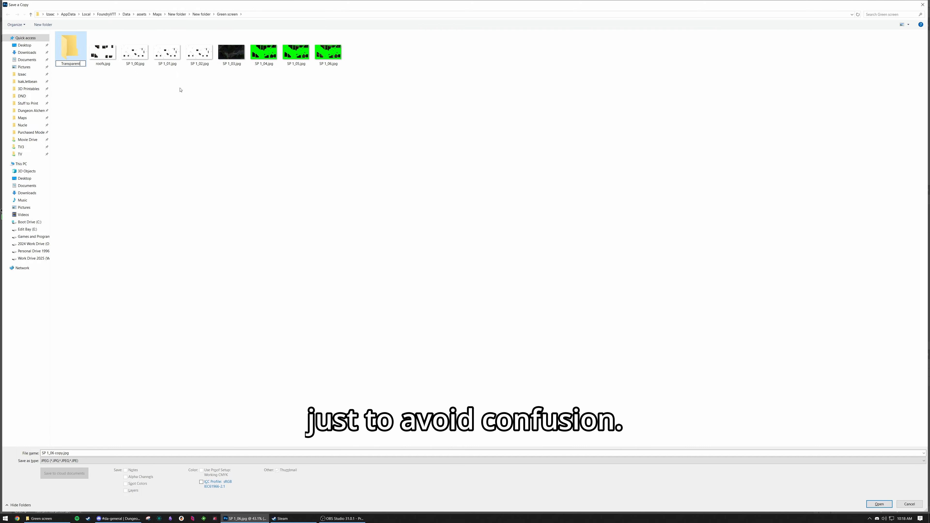
key("Return")
key("Return")
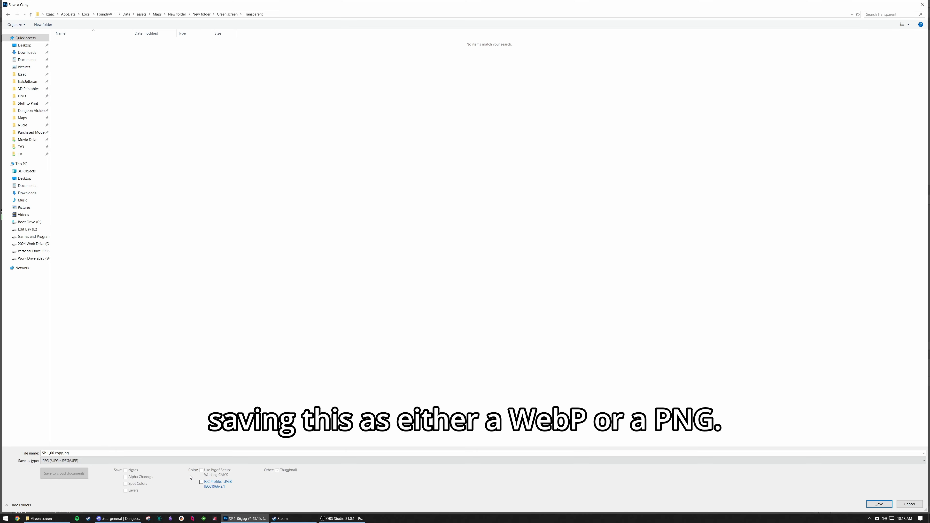
Set the copy's file format to PNG and open its file name for editing.
left_click(108, 460)
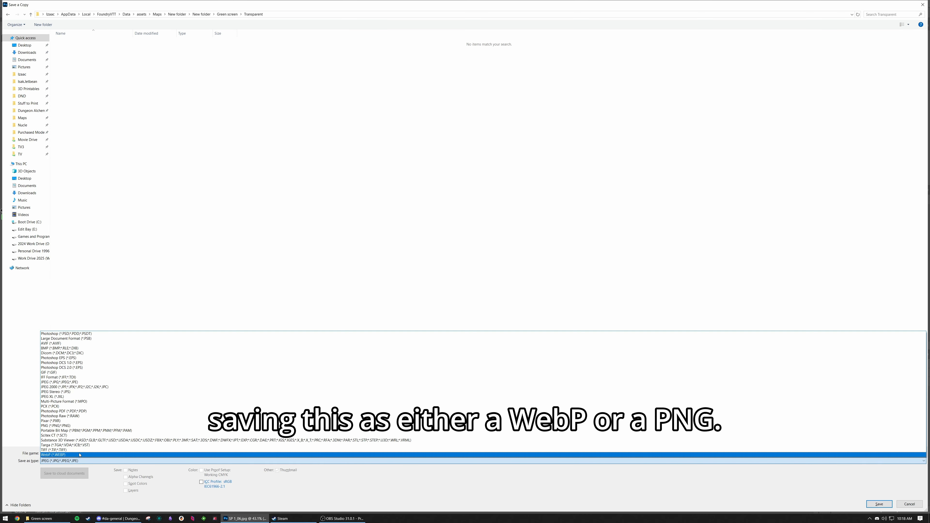
left_click(70, 426)
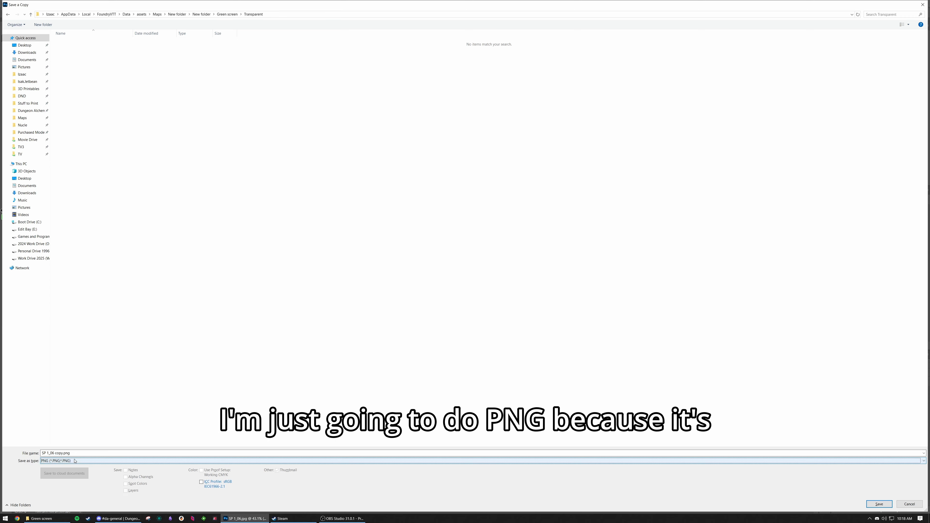
left_click(77, 453)
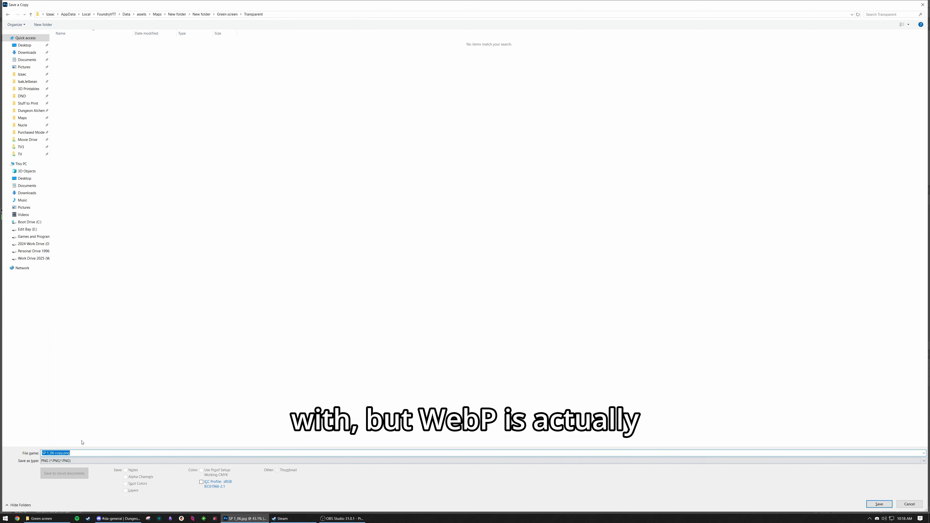
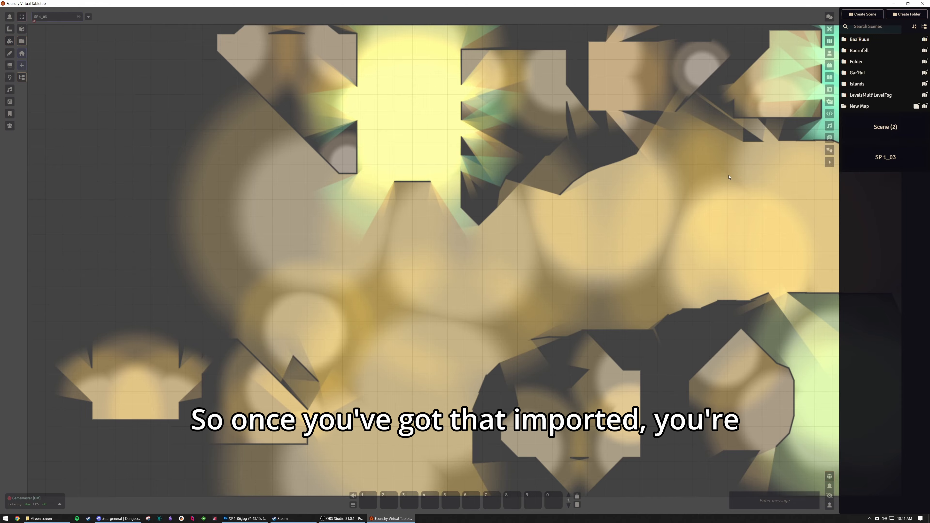
Configure the SP 1_03 scene with SP 1_03.jpg from the exported map folder as its background image, and save the changes.
right_click(880, 160)
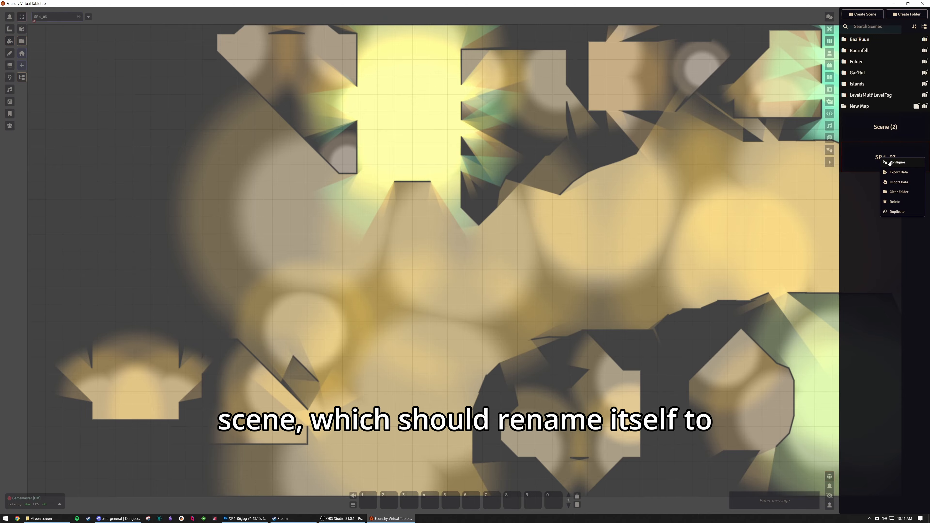
left_click(889, 163)
left_click(404, 176)
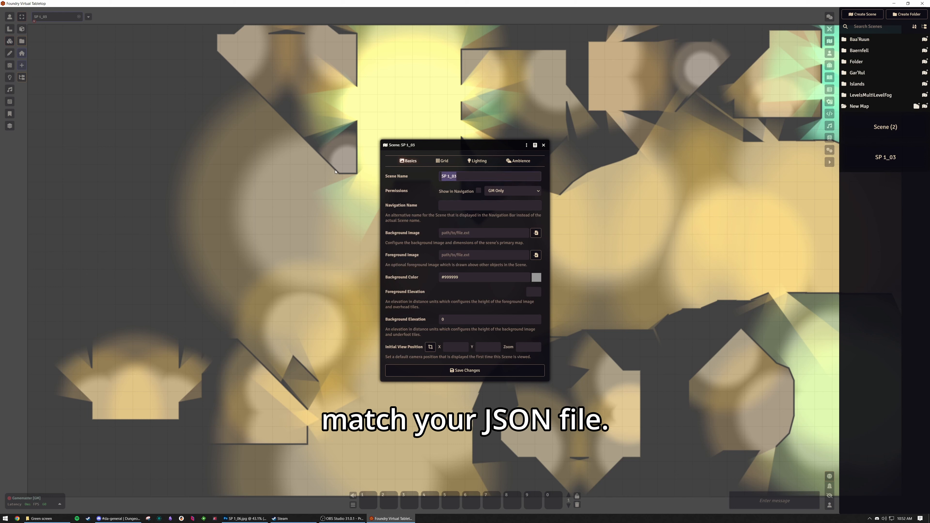
key("Right")
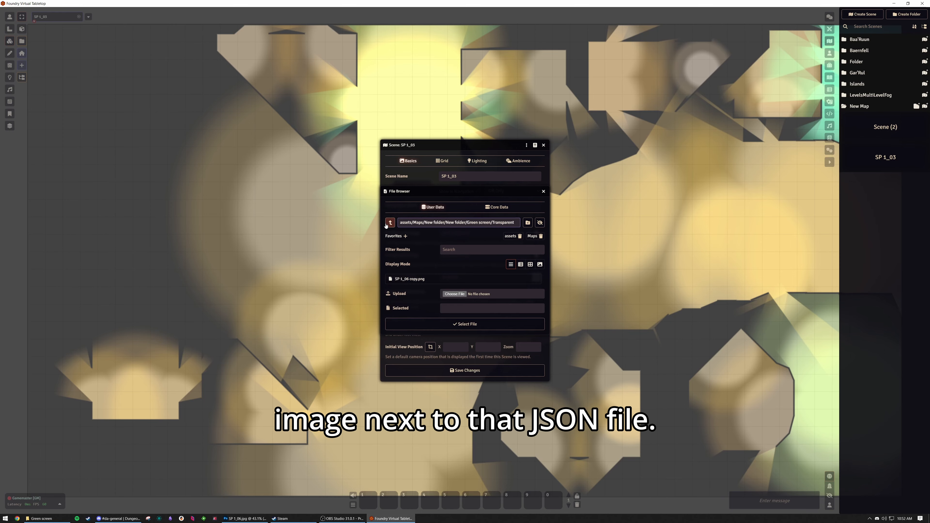
left_click(387, 224)
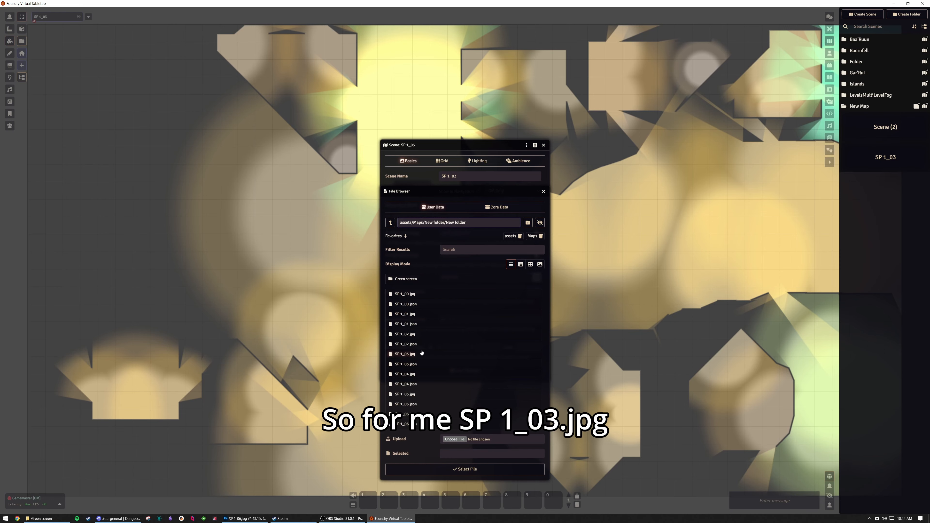
left_click(421, 352)
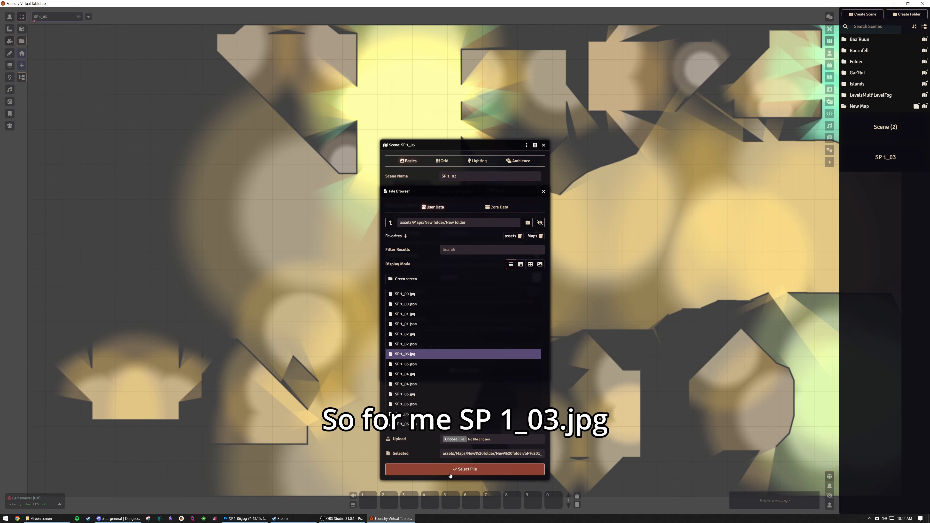
left_click(465, 474)
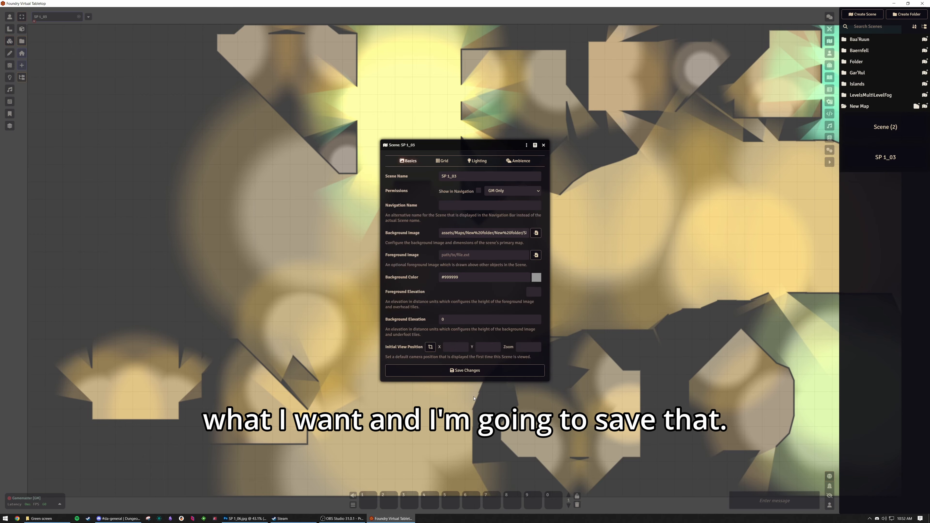
left_click(474, 370)
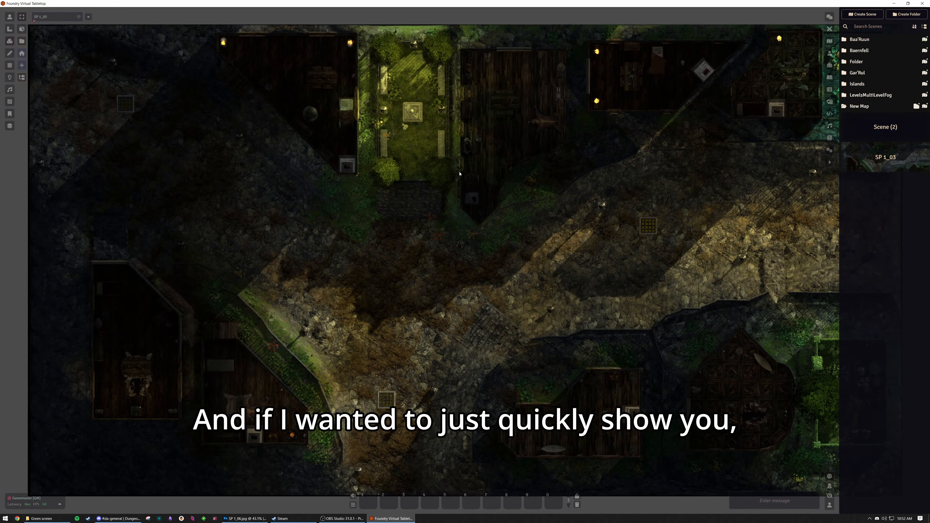
Show the map's doors and windows and check how the light passes through them.
left_click(8, 18)
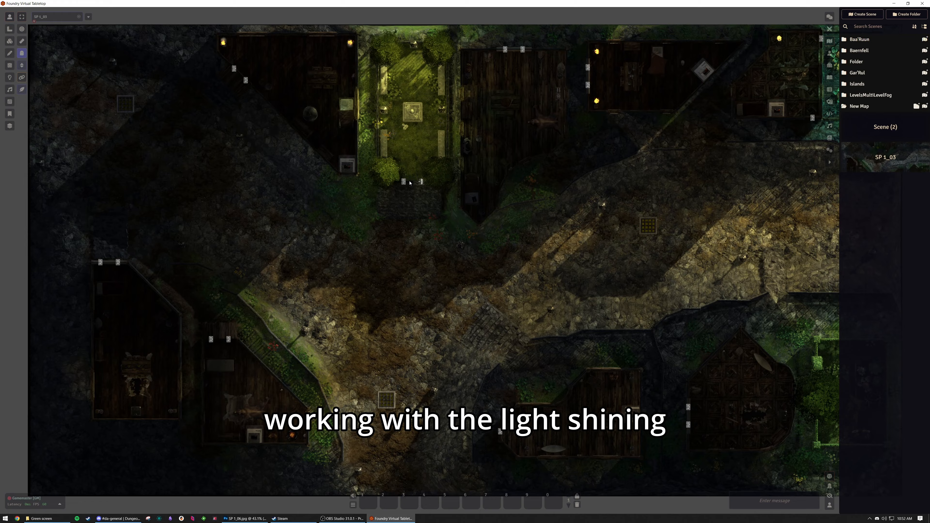
left_click(420, 182)
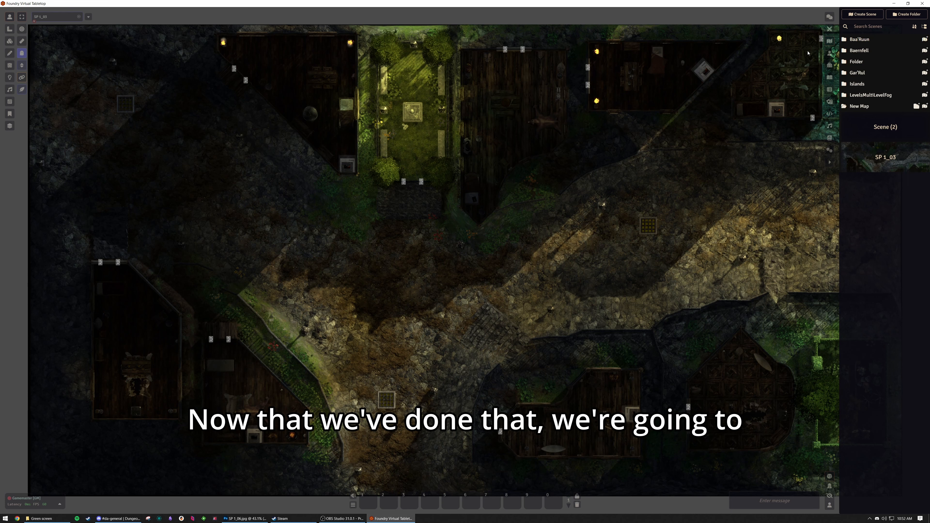
Import SP 1_06.json as the data for Scene (2).
right_click(885, 126)
left_click(884, 201)
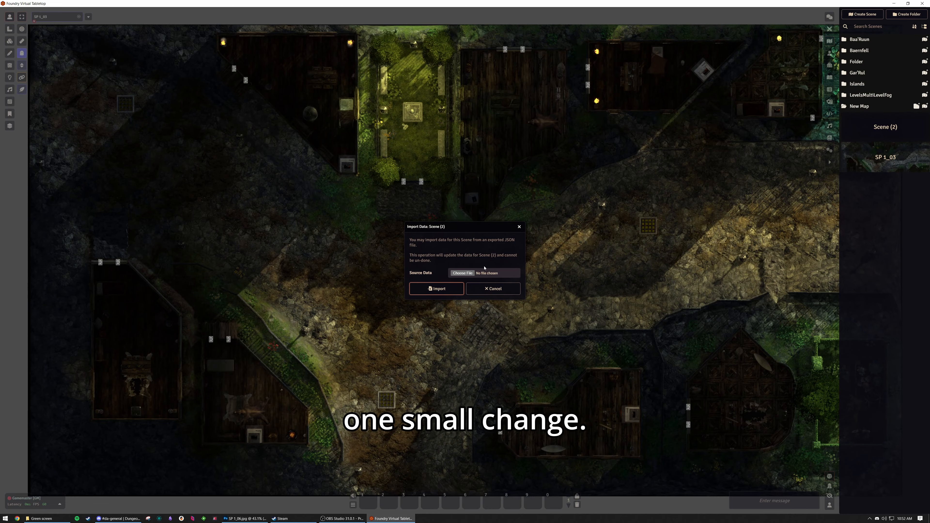
left_click(463, 273)
double_click(128, 136)
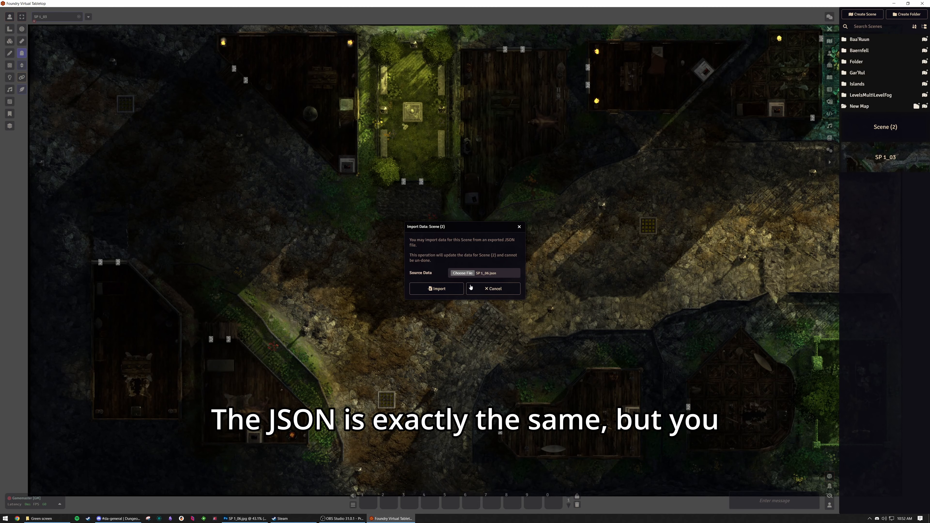
left_click(436, 289)
Set SP 1_06 copy.png from Green screen/Transparent as the background image of the SP 1_06 scene.
right_click(882, 161)
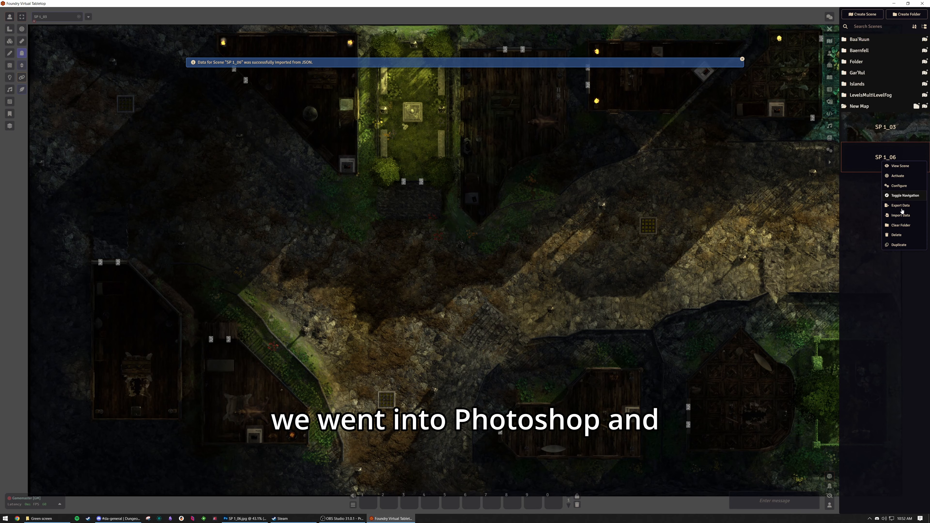
left_click(898, 186)
left_click(536, 232)
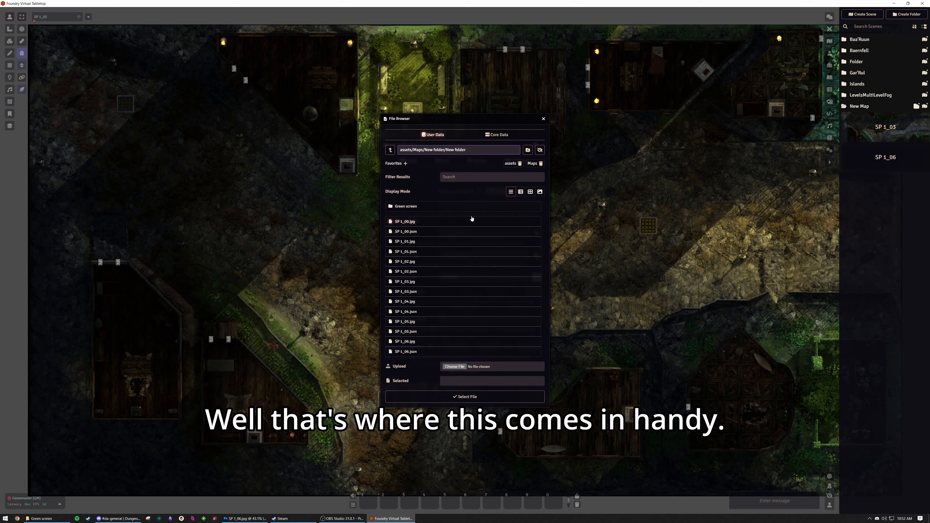
left_click(470, 206)
left_click(419, 206)
left_click(419, 207)
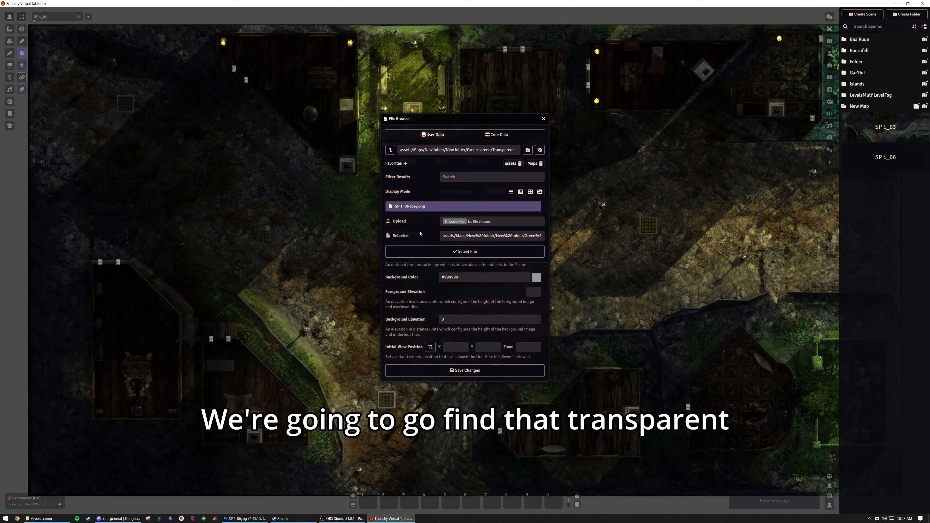
left_click(452, 252)
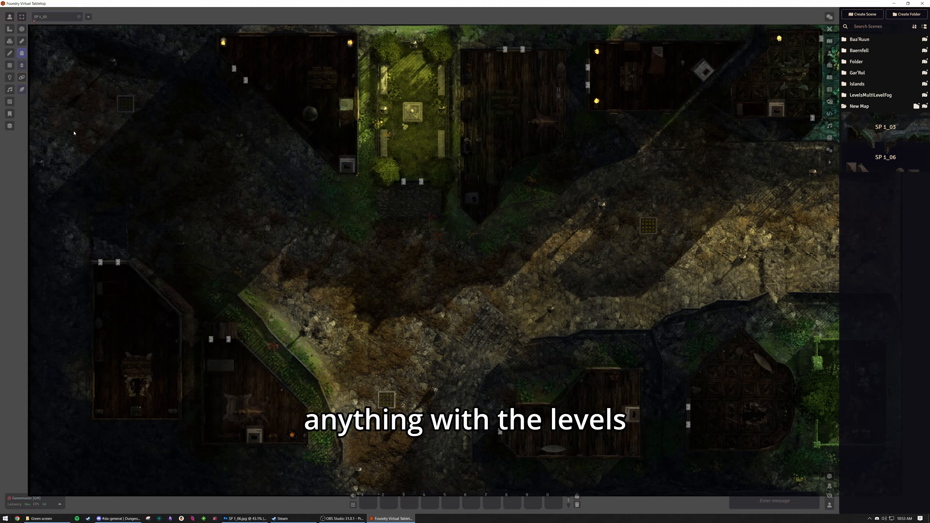
Open the Levels layer tool and add two new levels.
left_click(10, 125)
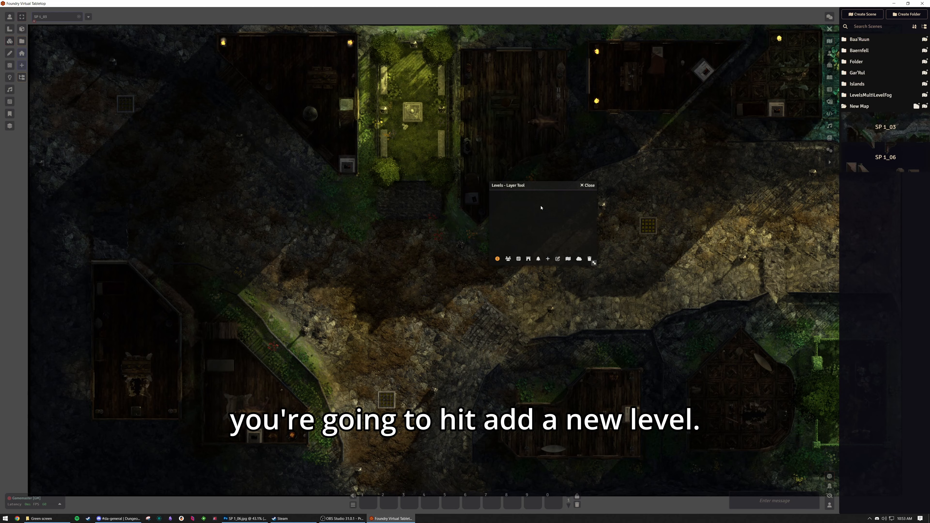
left_click(547, 258)
left_click(549, 258)
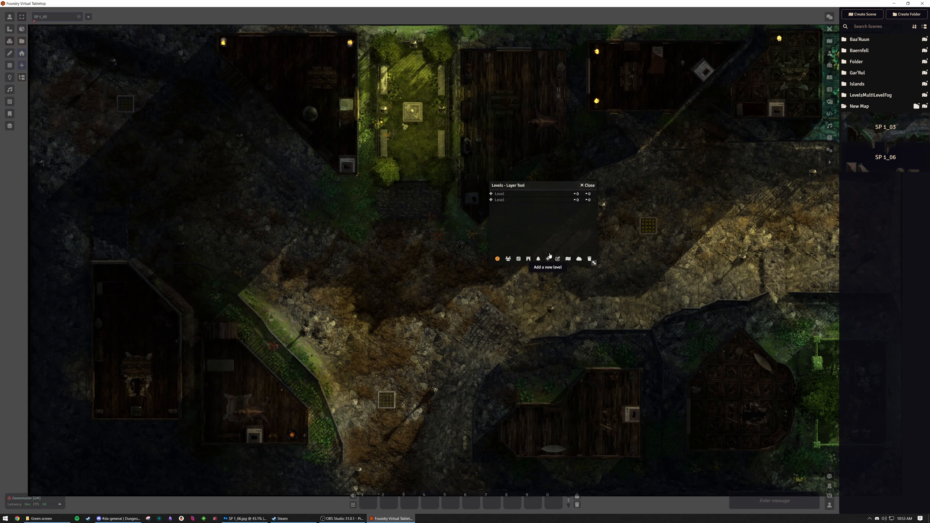
Edit the levels and set the first level's upper height to 10.
left_click(557, 259)
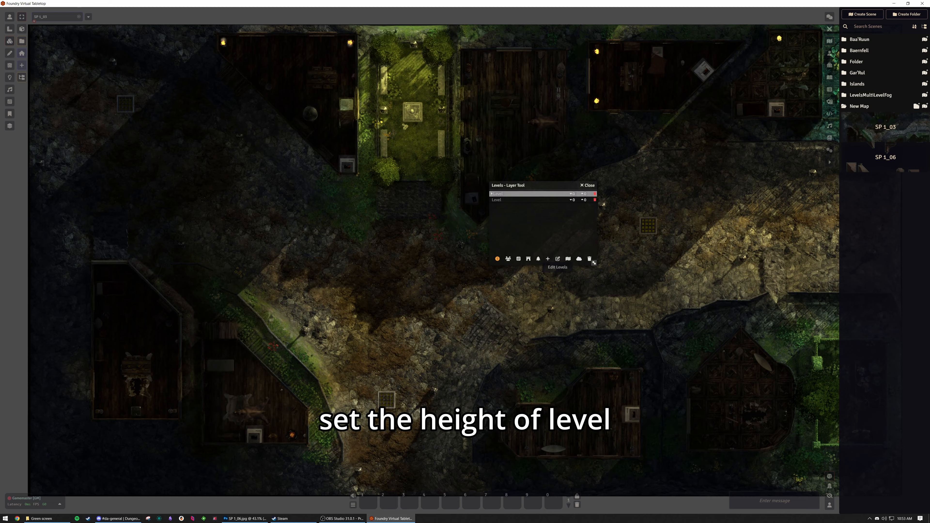
left_click(585, 194)
type("1")
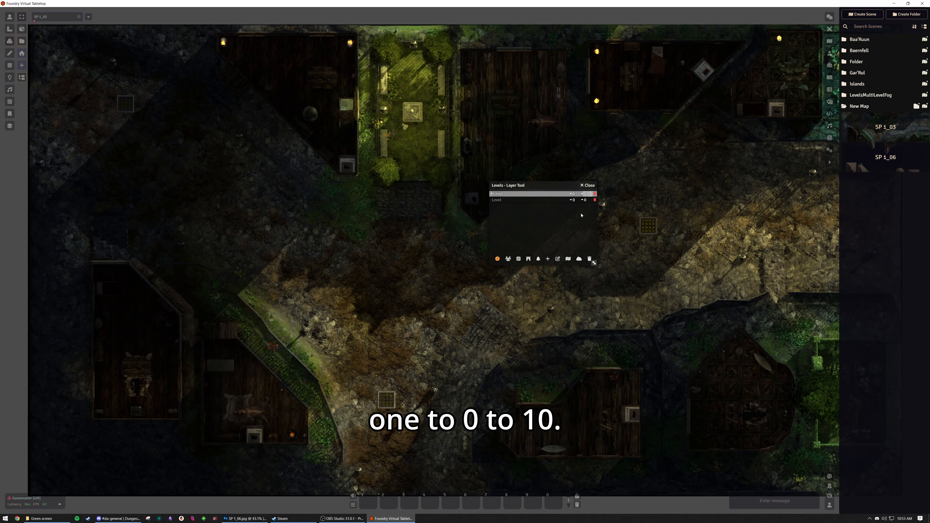
left_click(580, 215)
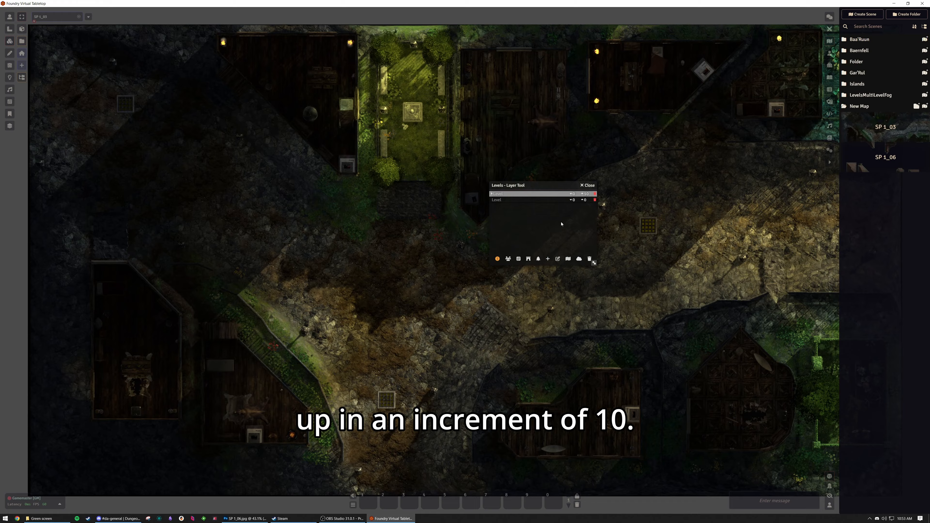
Set the second level's height range to 40 to 50 and finish editing the levels.
left_click(573, 201)
type("4")
left_click(589, 201)
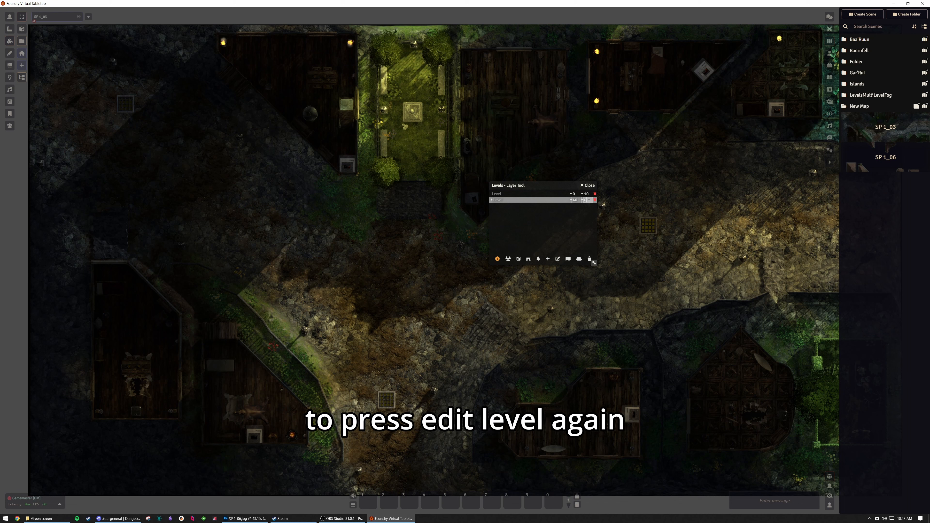
type("50")
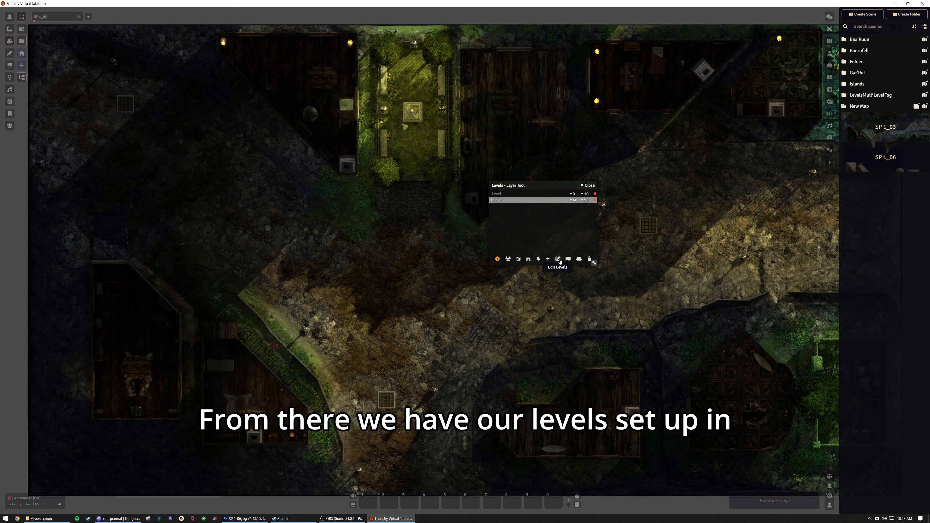
left_click(559, 260)
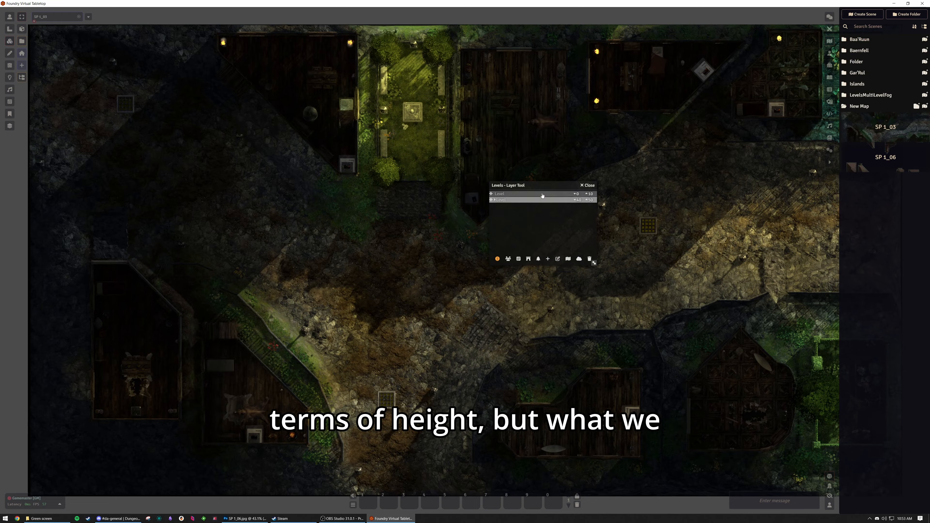
Place the SP 1_03 scene's elements on the 0 to 10 level and accept the scene drop.
left_click(543, 195)
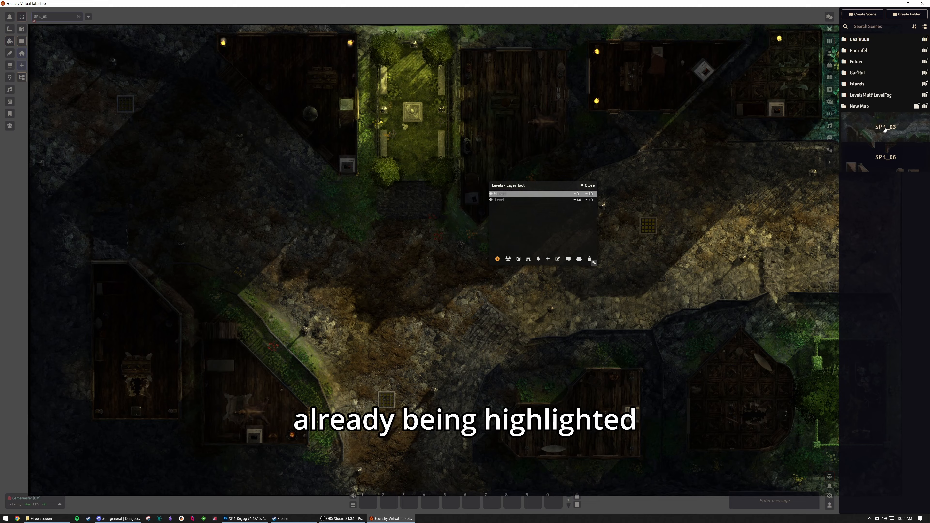
left_click_drag(884, 129, 541, 195)
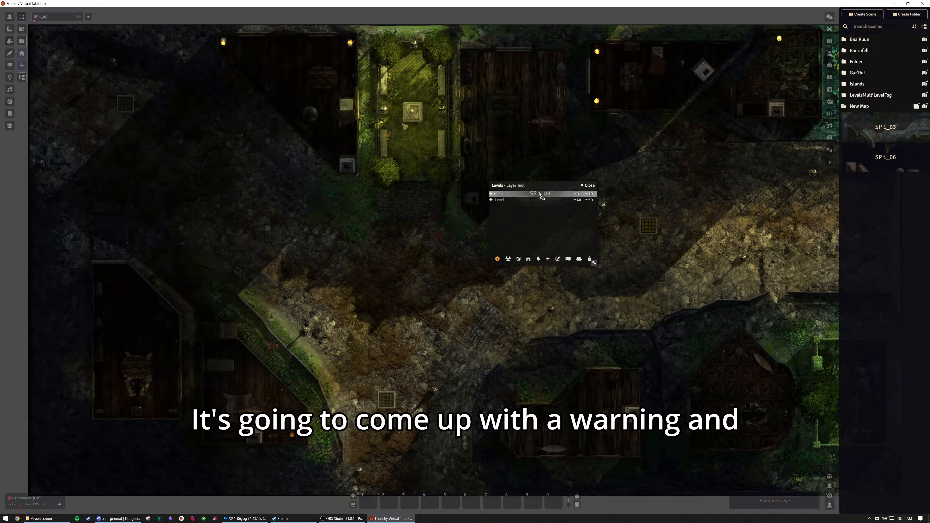
left_click_drag(540, 195, 541, 194)
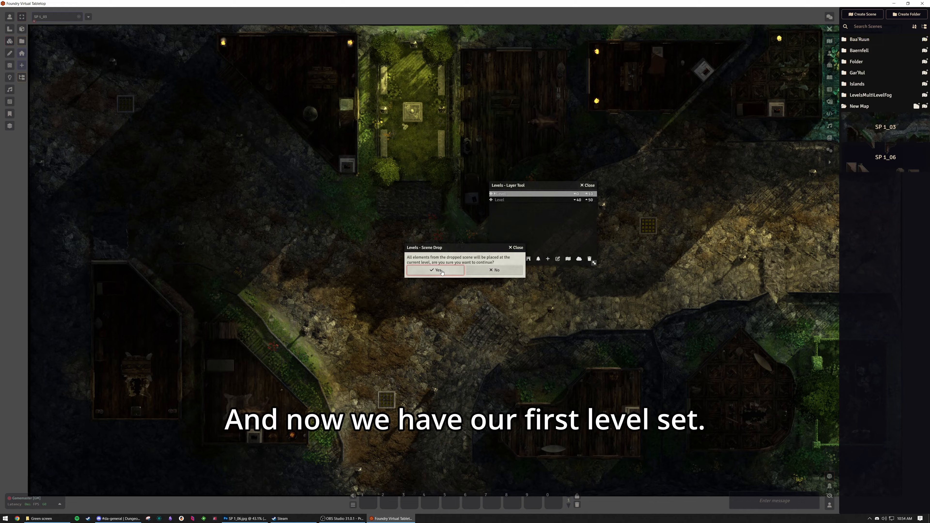
left_click(442, 270)
Place the SP 1_06 scene's elements on the 40 to 50 level and accept the scene drop.
left_click(514, 200)
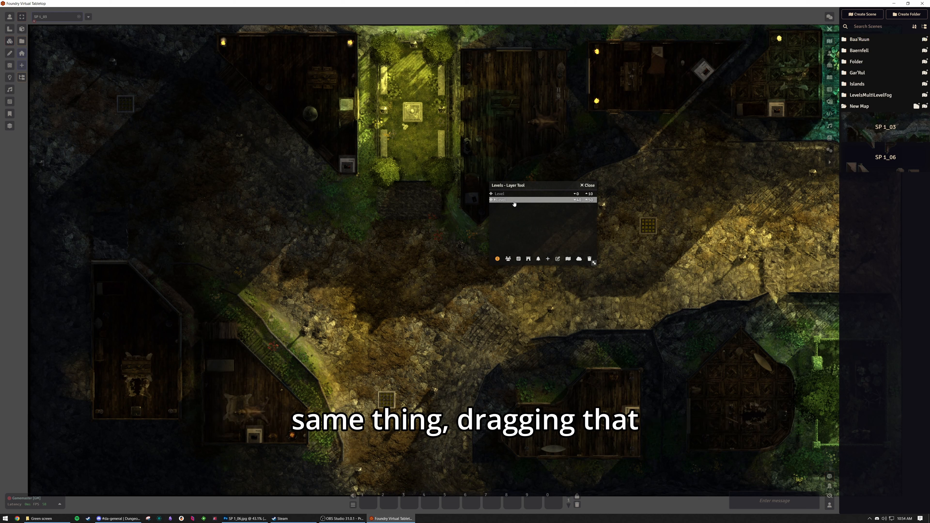
left_click_drag(880, 157, 520, 208)
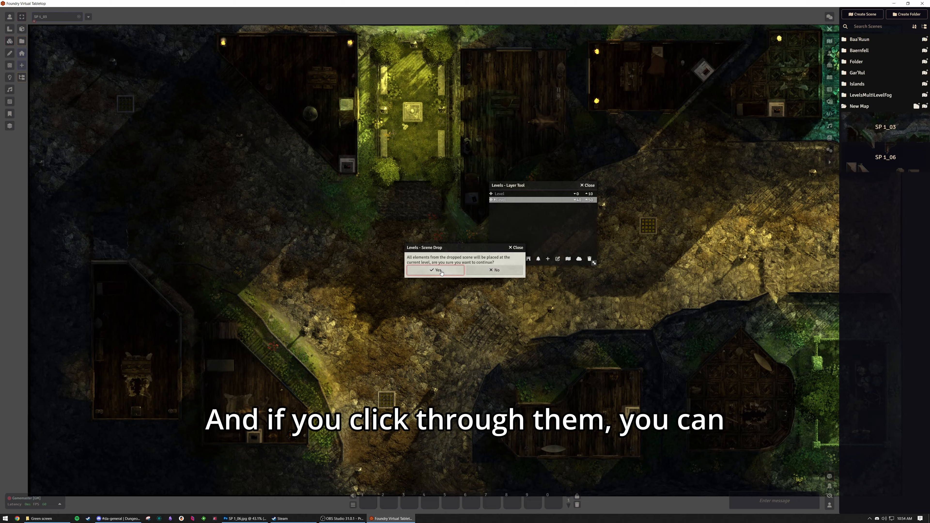
left_click(441, 273)
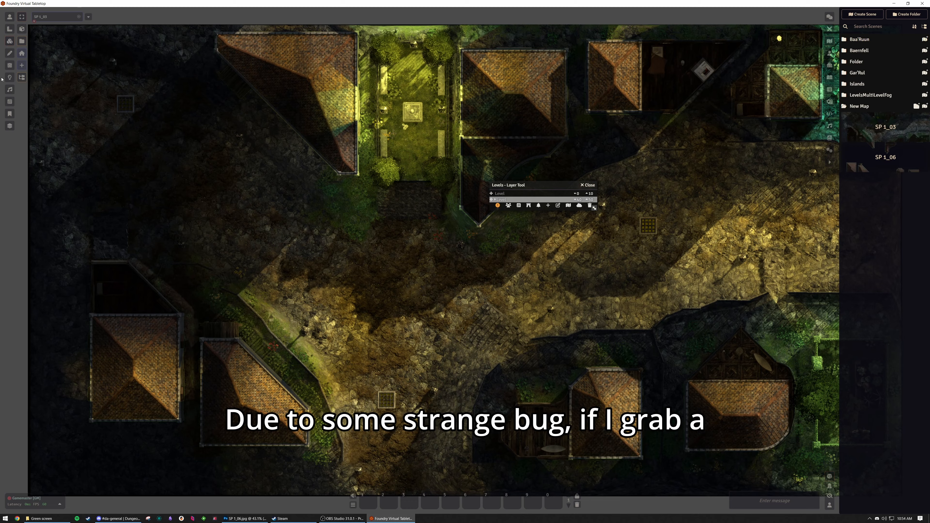
Place a character token on the upper-middle building's roof at elevation 40 and move it to test its vision.
left_click(539, 194)
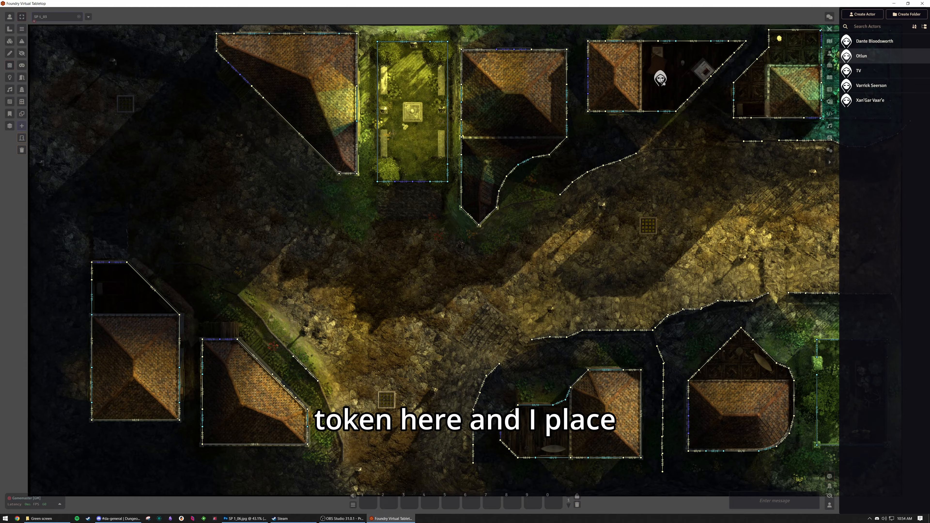
left_click_drag(661, 79, 326, 96)
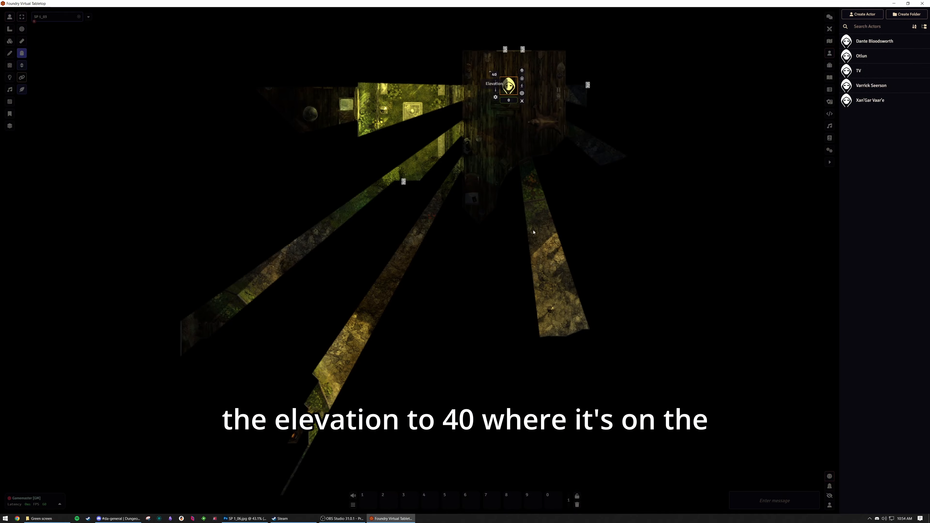
key("Return")
left_click_drag(533, 230, 574, 312)
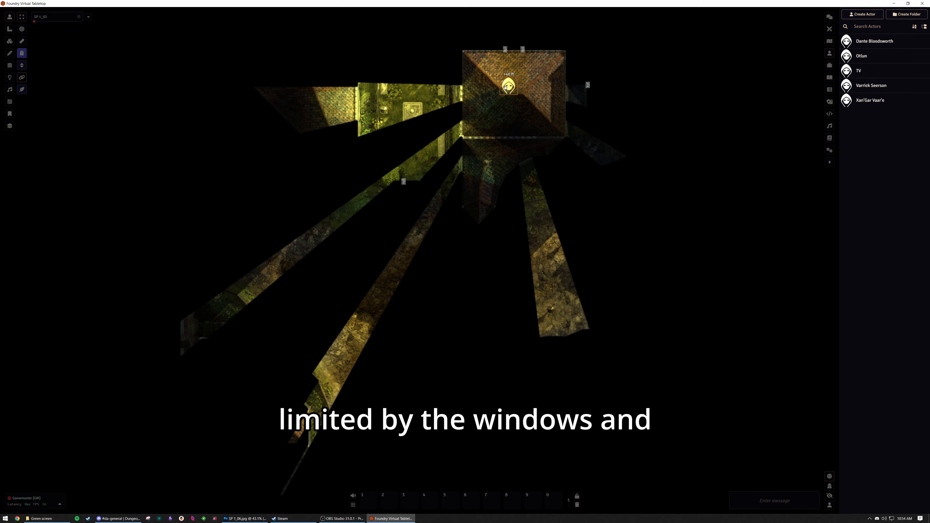
key("Down")
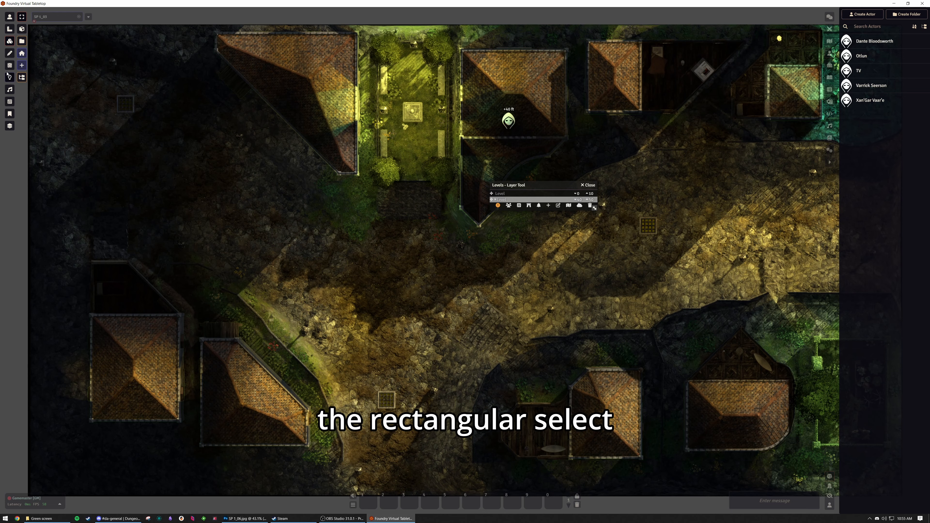
Select all the walls on the 40 to 50 roof level, delete them, and close the Levels layer tool.
left_click(10, 65)
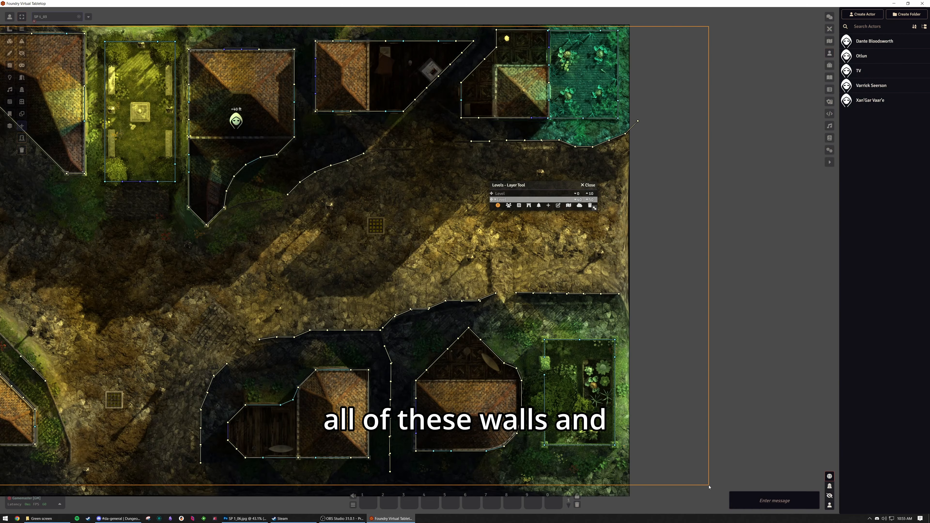
left_click_drag(710, 486, 711, 487)
key("Delete")
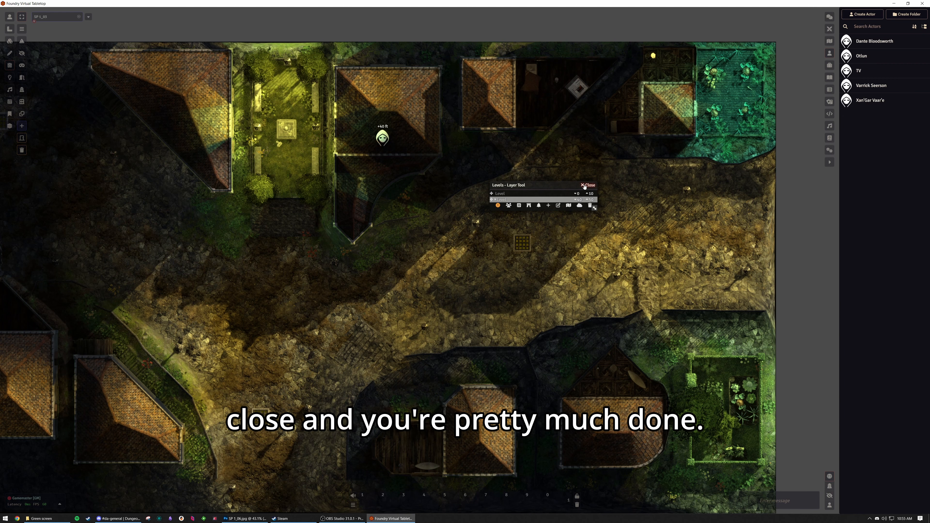
left_click(588, 185)
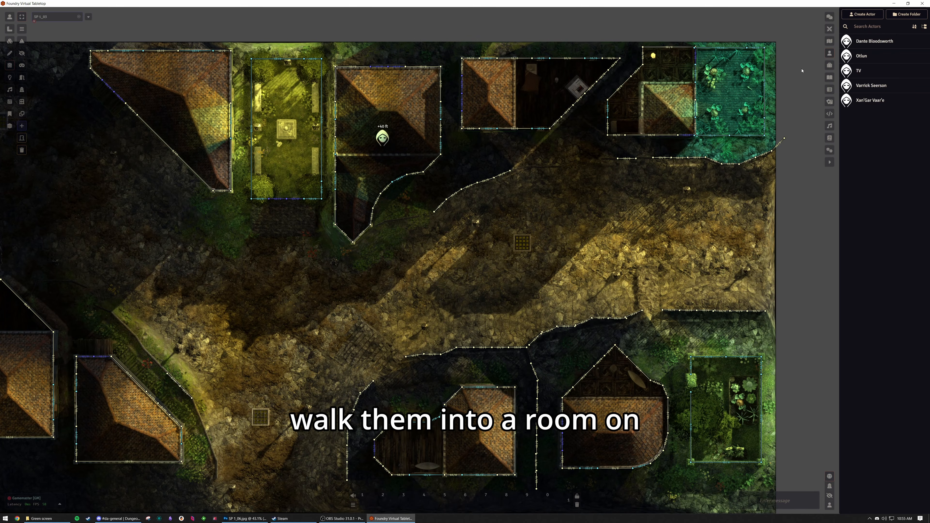
Place a second token at ground level and move both tokens around the map to compare visibility between street and roofs.
left_click_drag(556, 243, 499, 91)
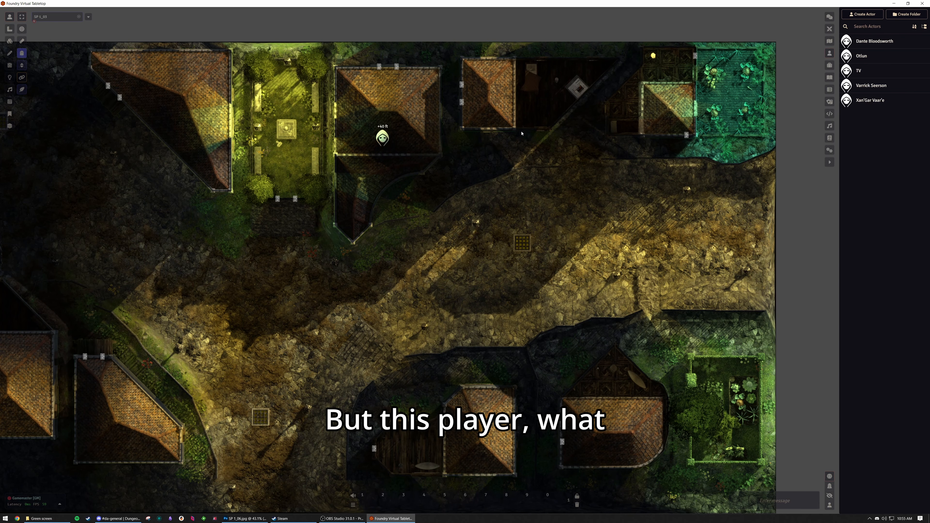
left_click(505, 86)
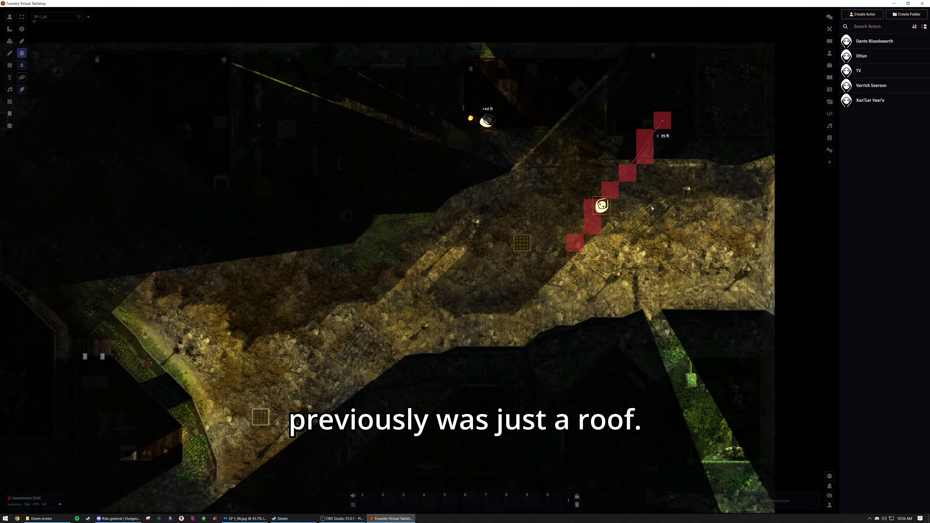
left_click(487, 120)
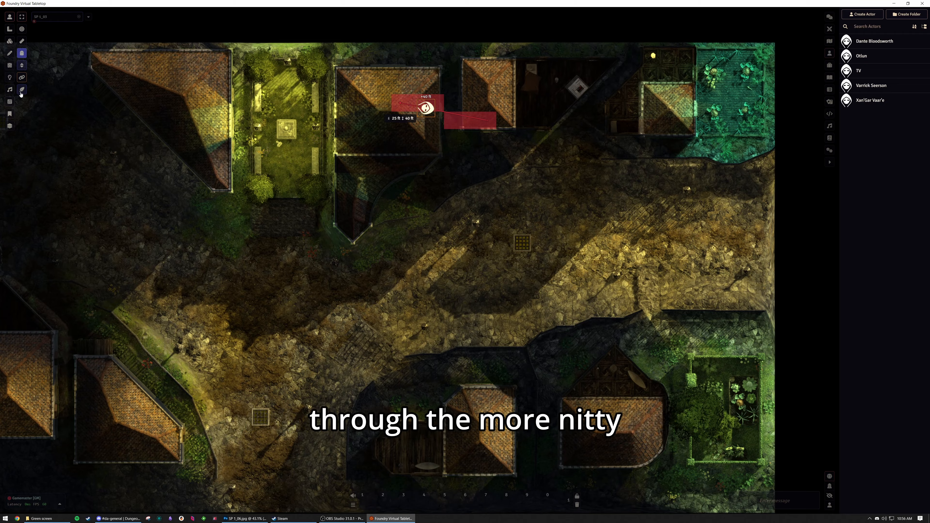
left_click(22, 90)
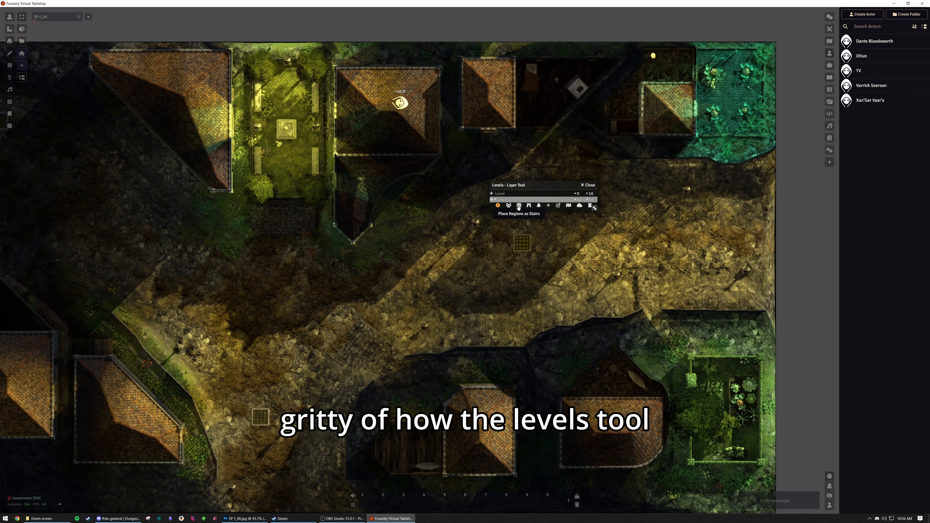